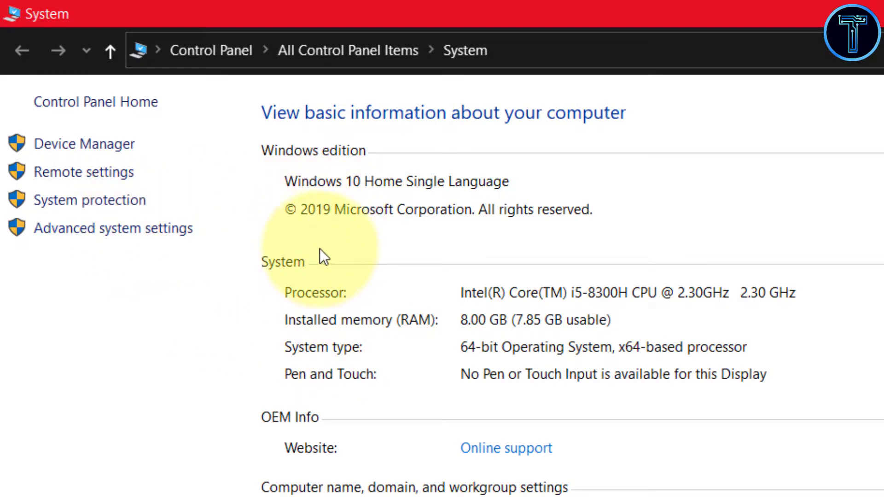
Open the Performance Options from the advanced system settings and place that dialog beside System Properties.
click(120, 229)
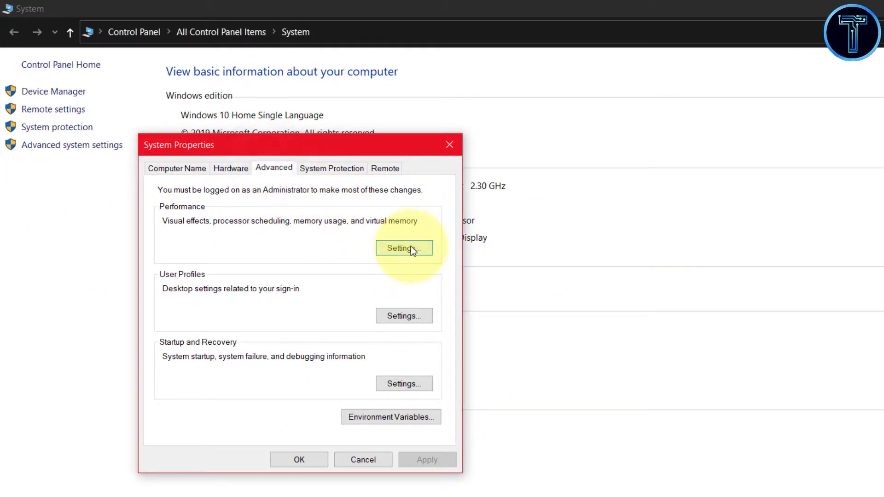
click(411, 249)
drag(325, 152, 609, 95)
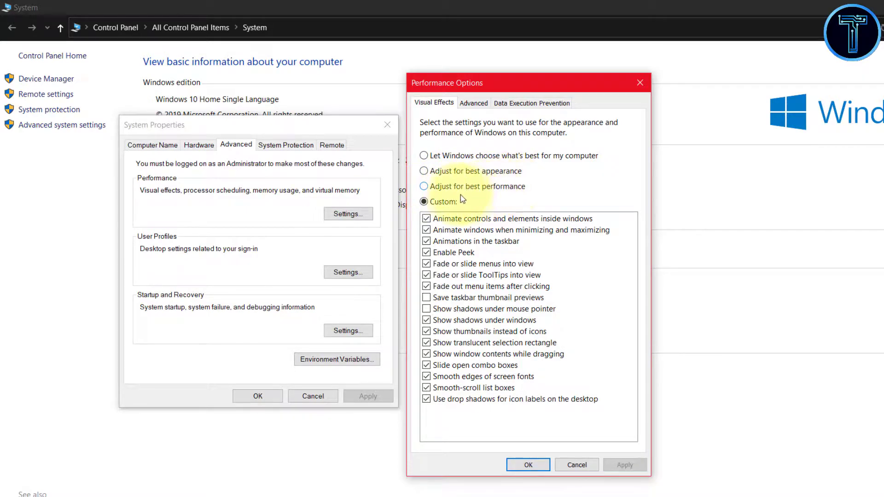
Set the visual effects to Adjust for best performance, apply the change and close both settings dialogs.
click(425, 187)
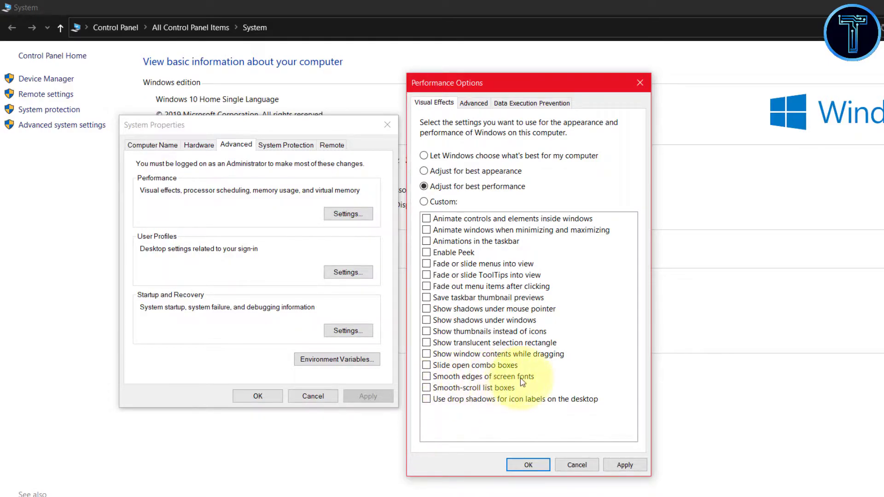
click(426, 376)
click(430, 388)
click(426, 187)
click(627, 466)
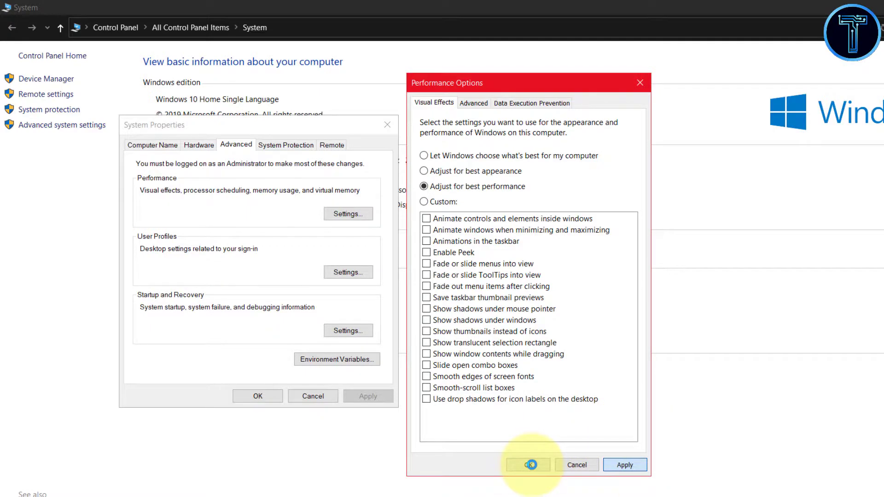
click(528, 465)
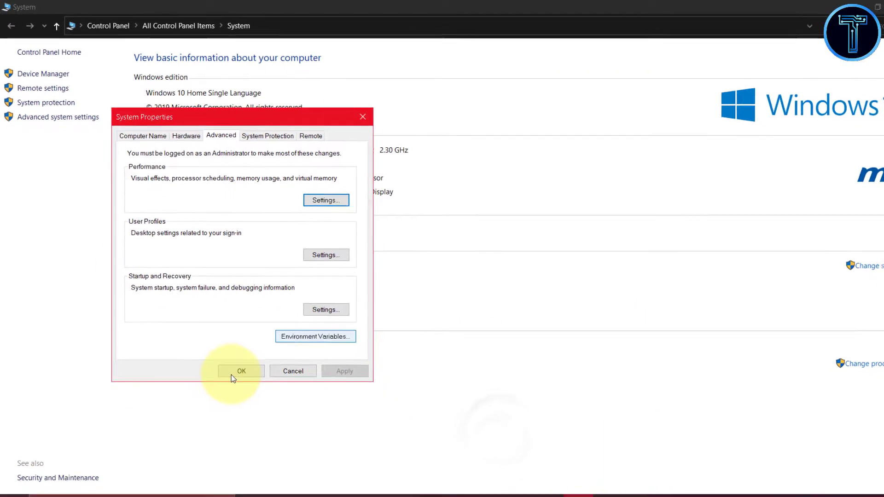
click(258, 396)
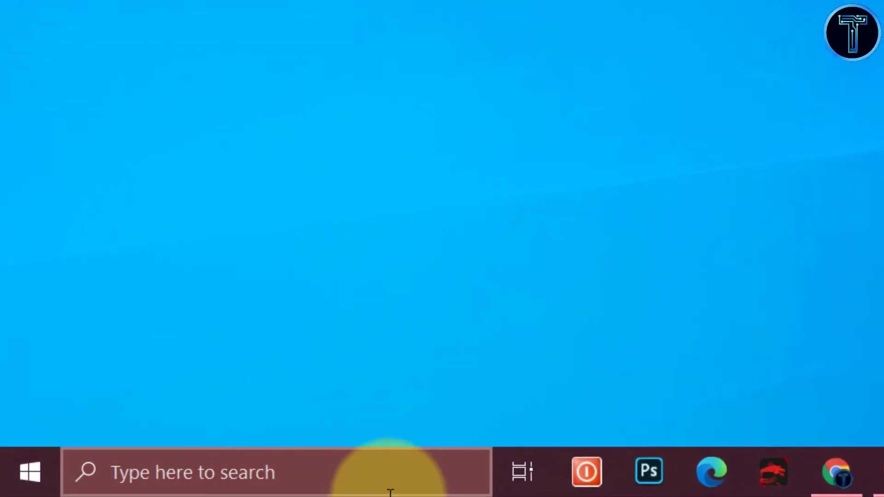
Open the Control Panel through the Windows search and go to Power Options.
click(177, 492)
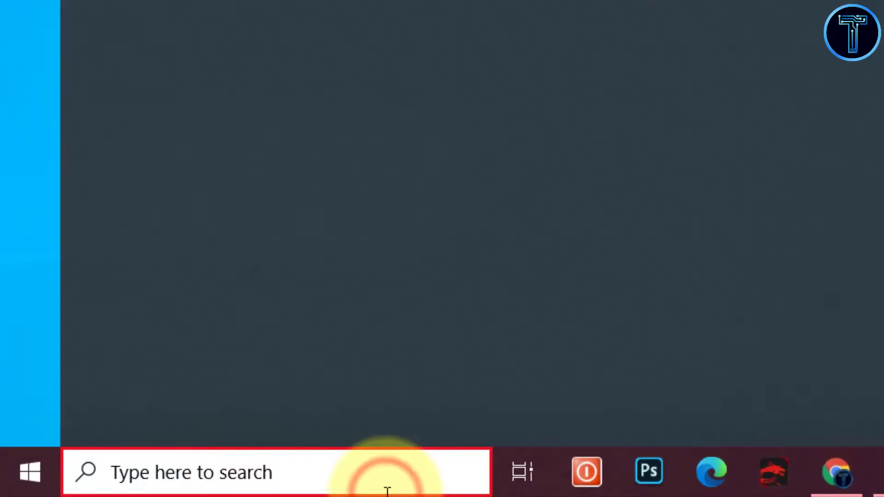
text(contro)
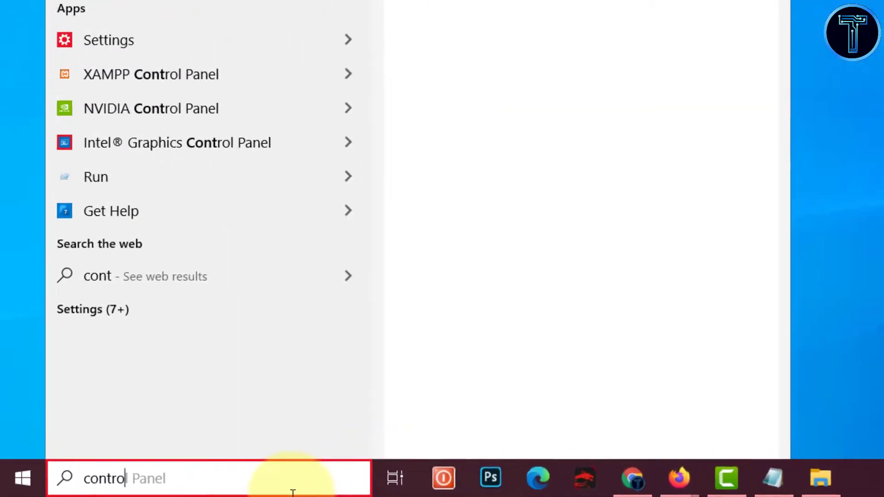
key(Escape)
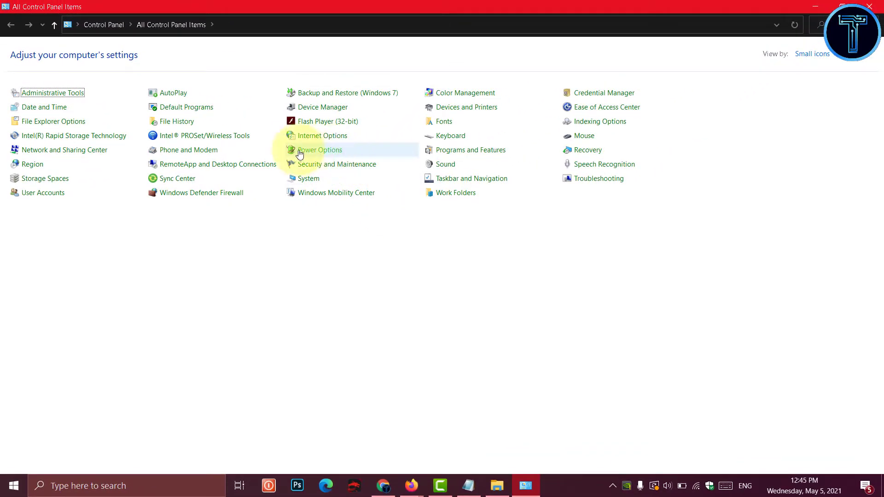
click(318, 150)
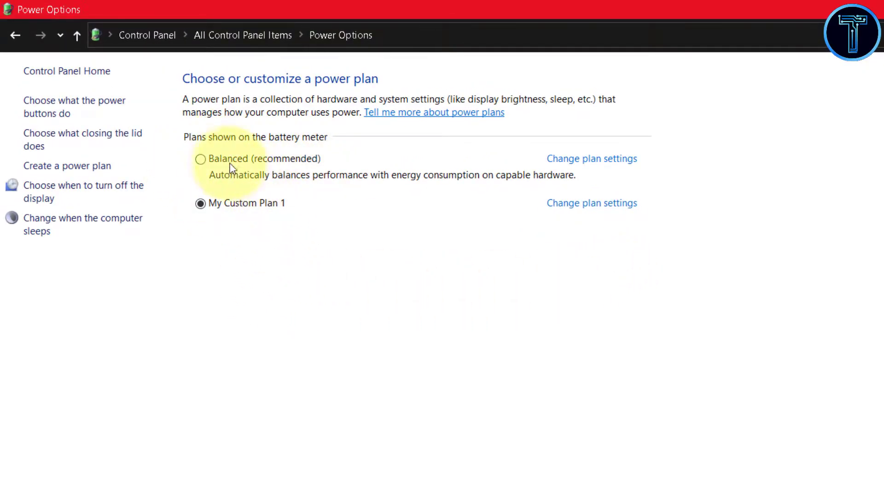
Create the power plan My Custom Plan 2 based on High performance, keeping the offered display and sleep times.
click(90, 167)
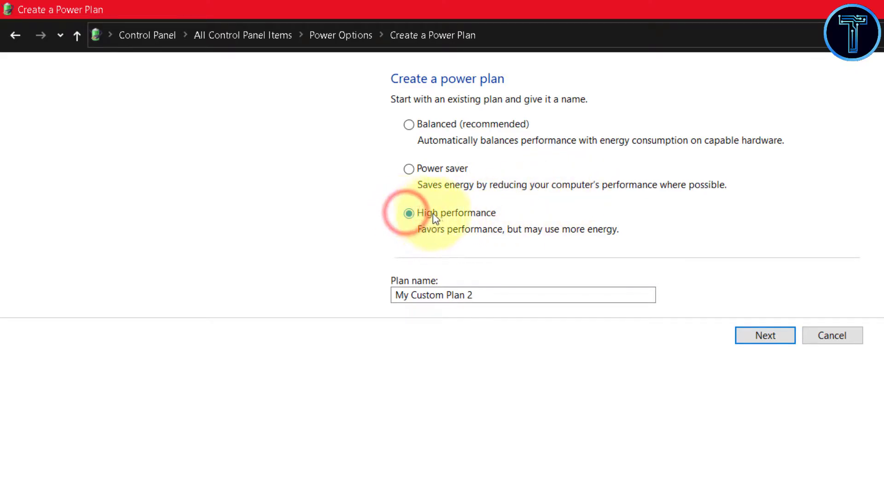
click(766, 337)
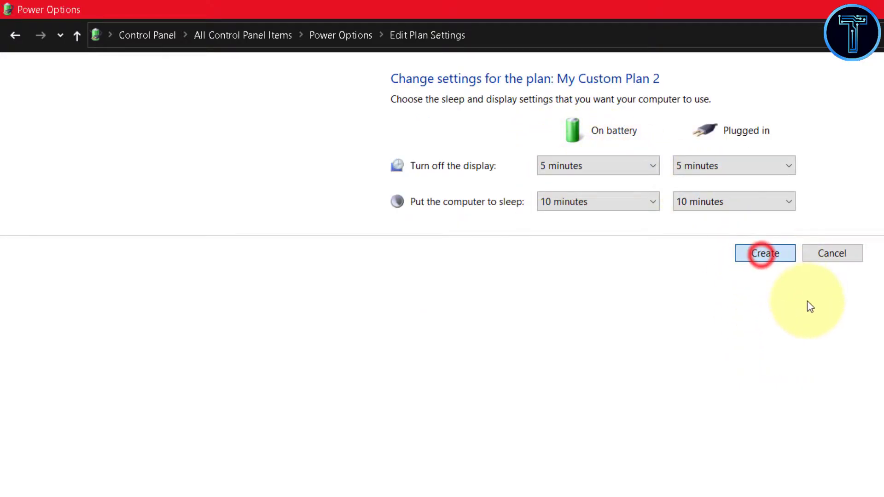
click(762, 254)
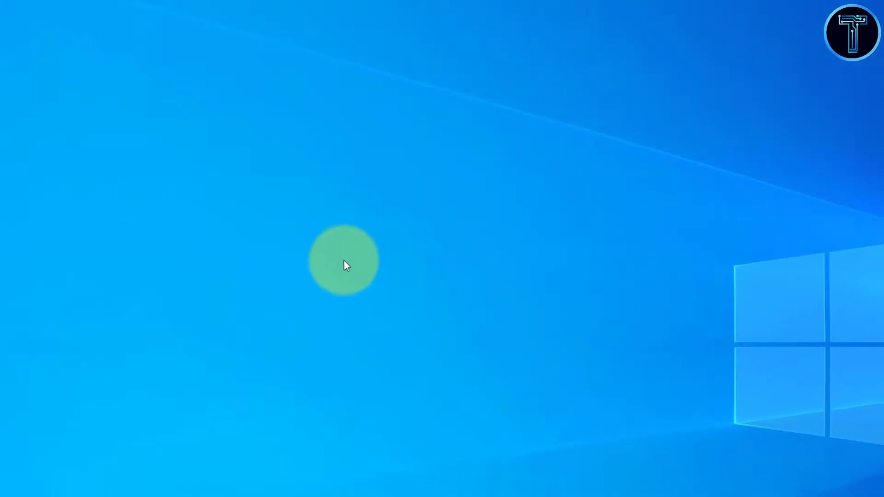
right_click(356, 120)
click(385, 154)
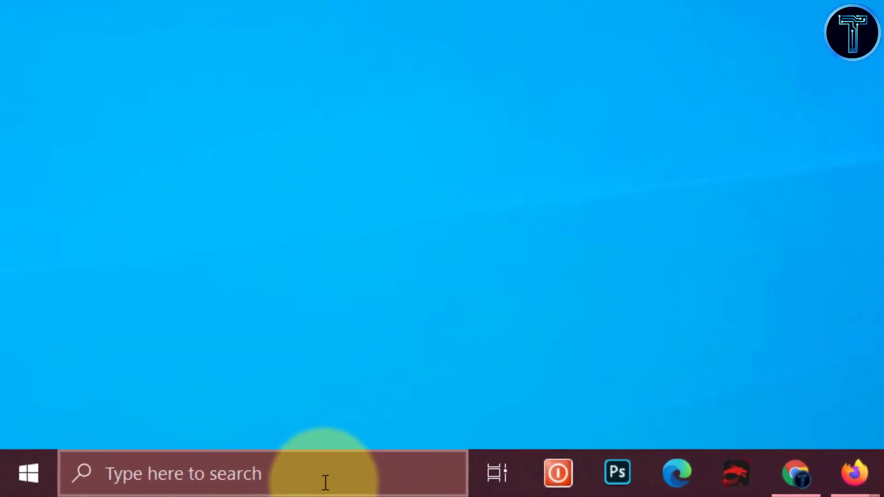
Run the cleanmgr command to start Disk Cleanup.
key(super+r)
drag(229, 315, 18, 330)
key(BackSpace)
text(clea)
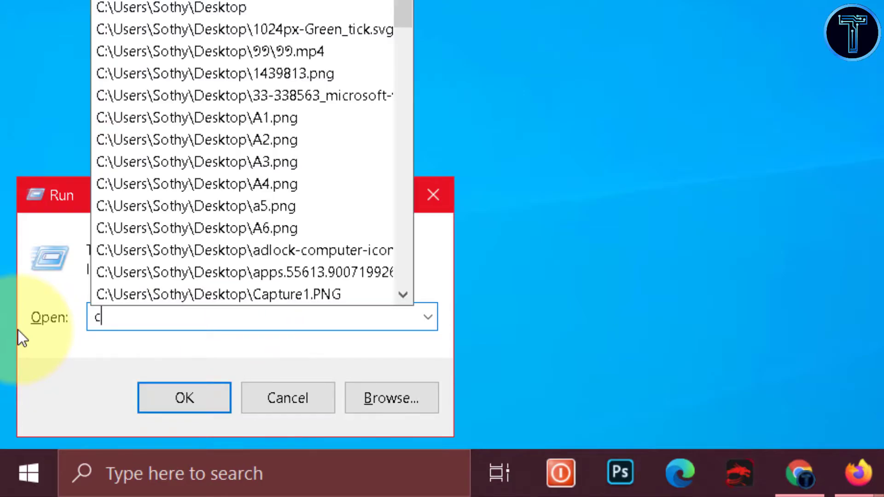
click(168, 338)
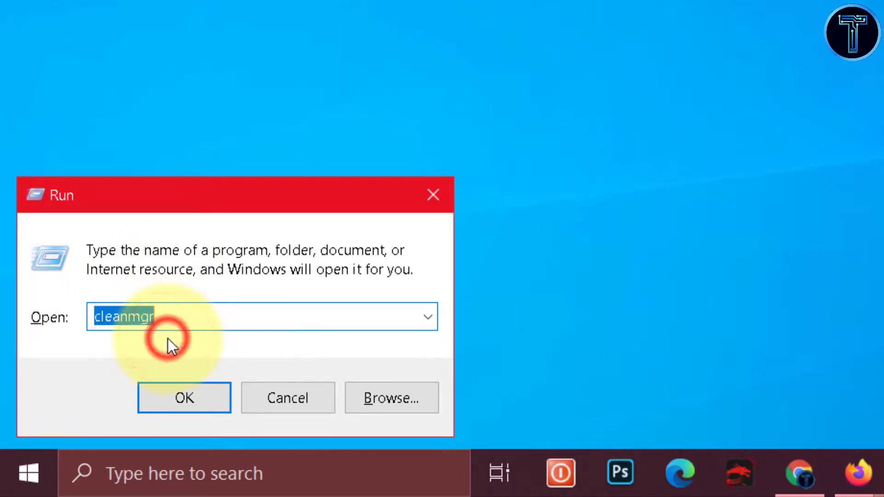
click(198, 398)
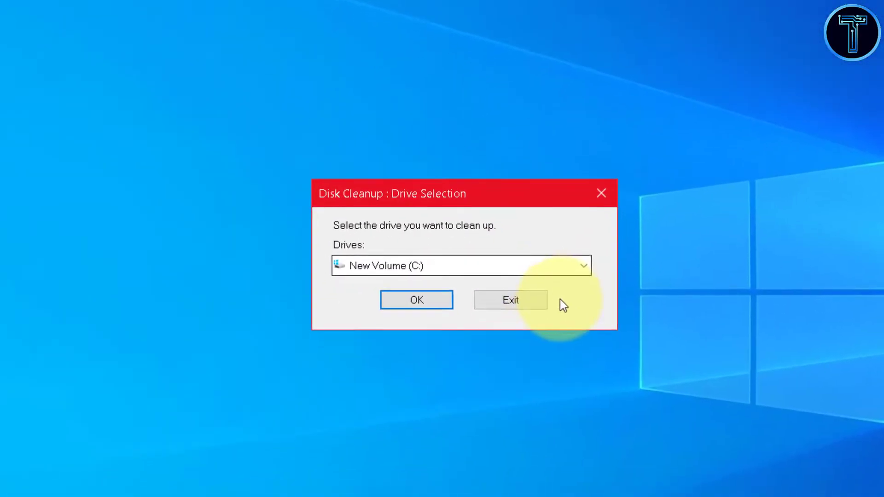
Choose New Volume (C:) as the drive to clean up.
click(514, 344)
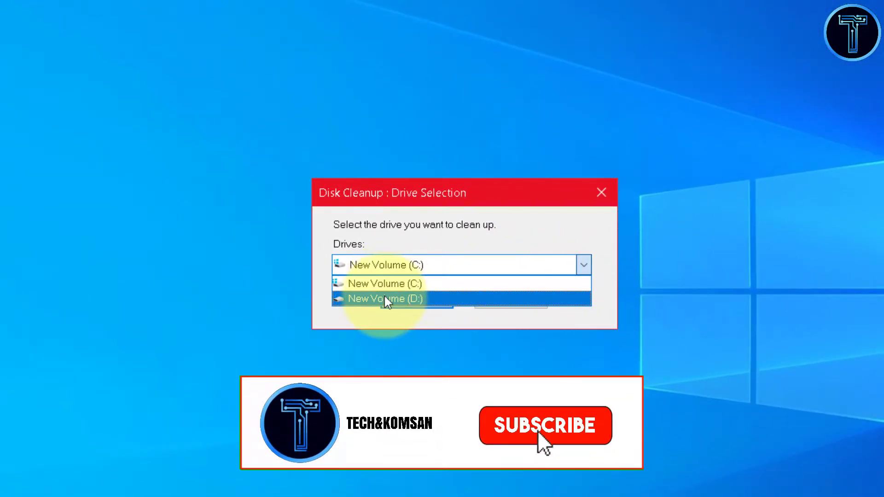
click(406, 283)
click(446, 301)
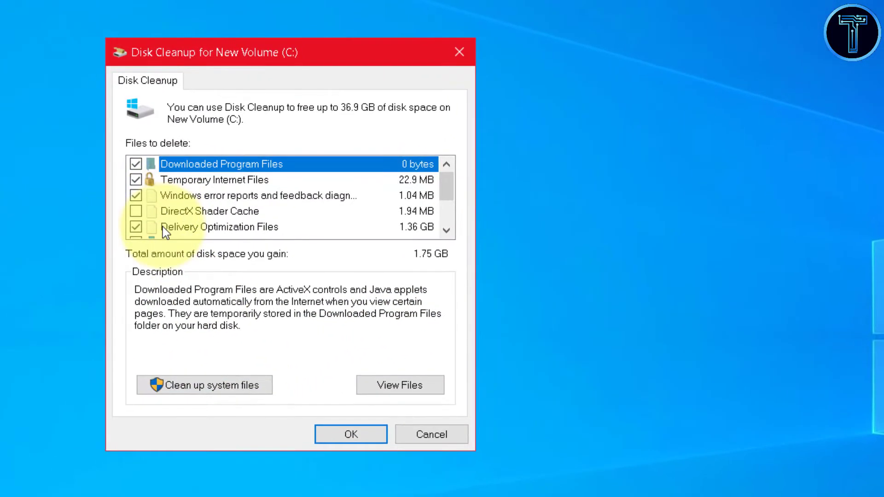
Review the file categories offered for deletion, keep the preselected ones and run the cleanup of drive C.
click(447, 190)
drag(447, 190, 474, 213)
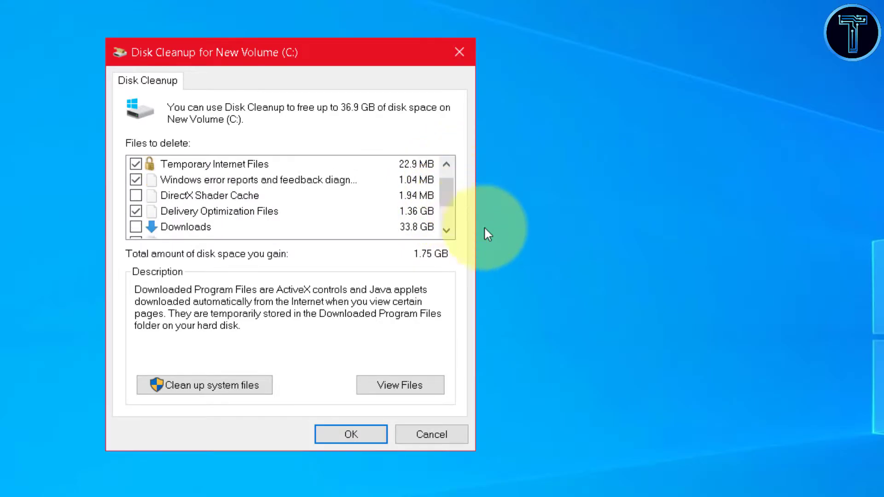
click(350, 433)
click(676, 324)
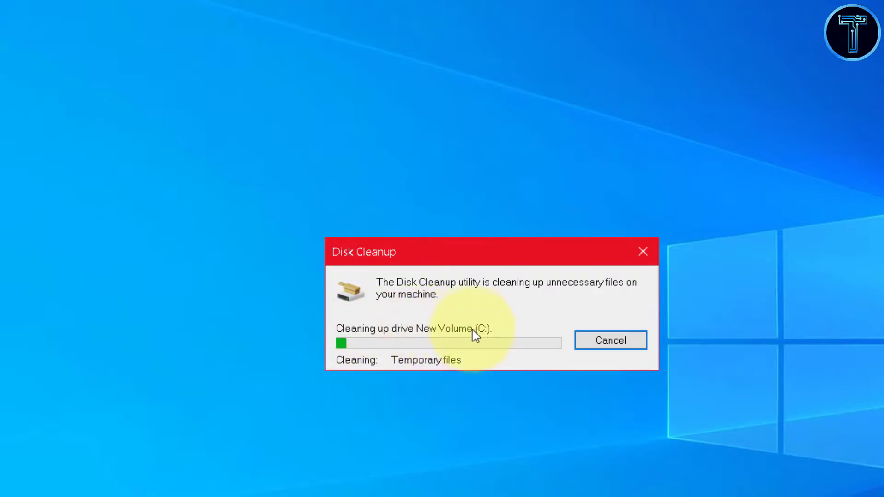
click(866, 322)
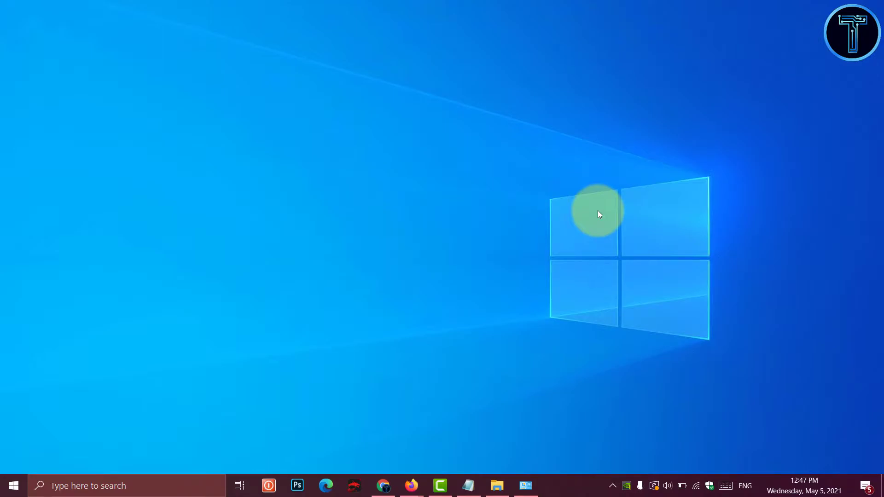
right_click(557, 159)
click(714, 136)
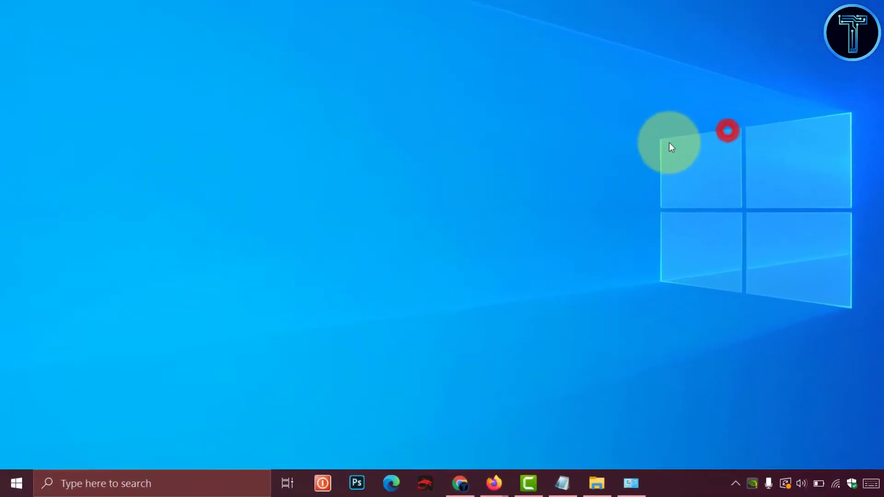
Run the prefetch command to open the Windows Prefetch folder.
key(super+r)
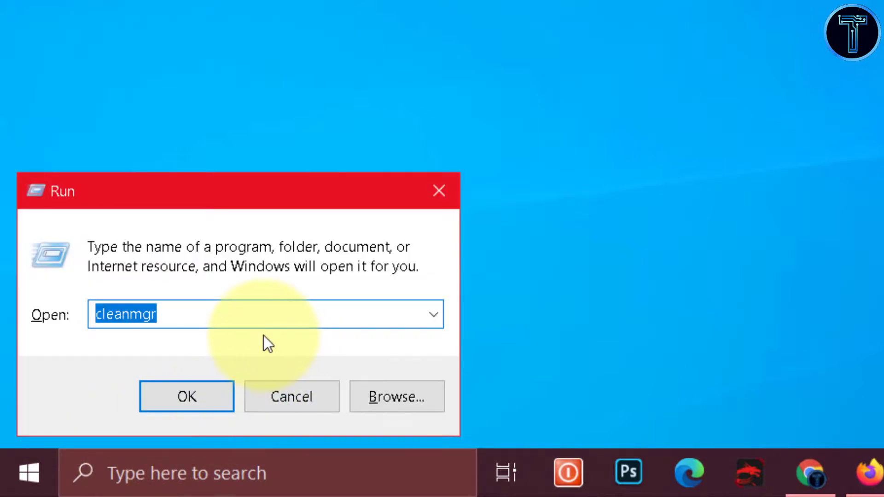
key(BackSpace)
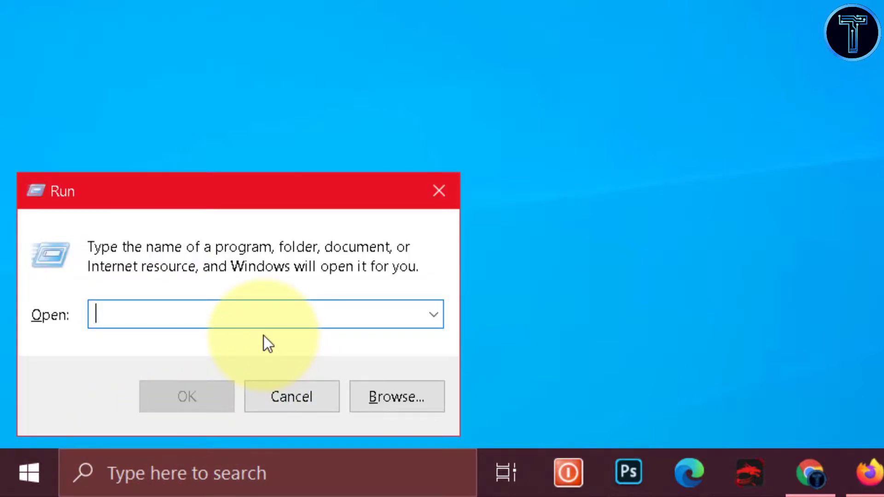
text(Pre)
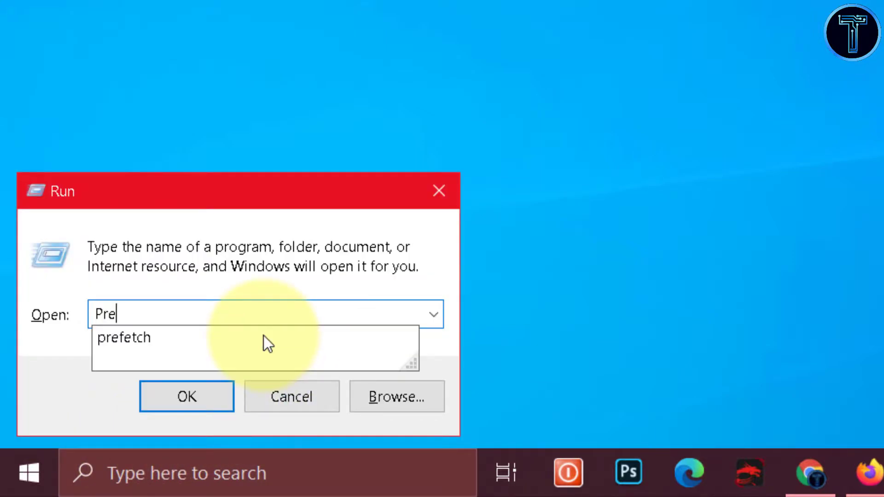
click(148, 337)
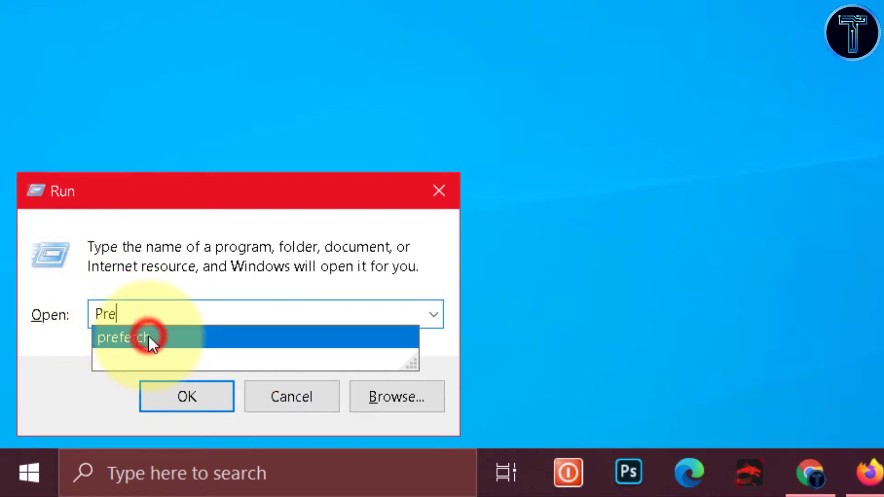
click(148, 336)
click(201, 311)
double_click(175, 313)
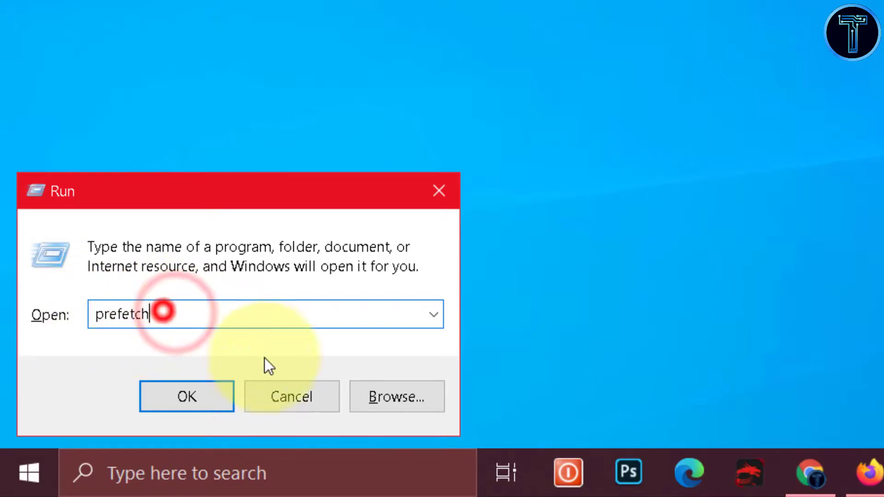
click(186, 397)
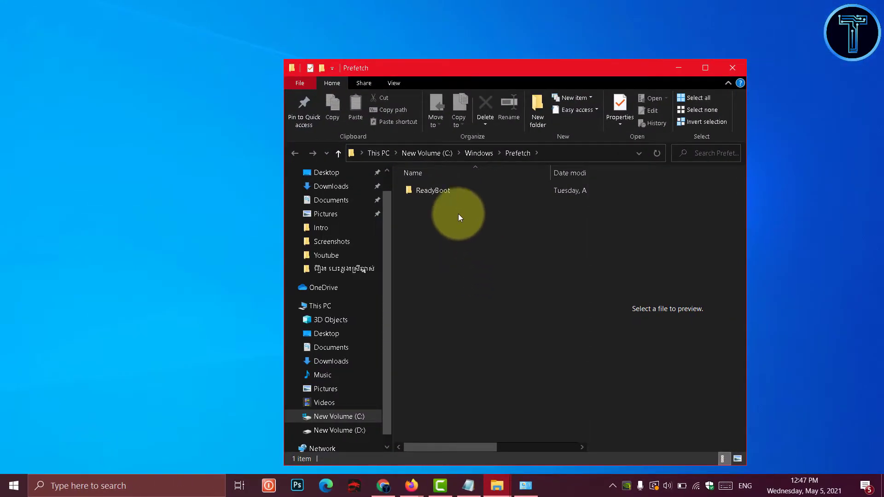
Maximize the Prefetch folder window, delete the ReadyBoot folder and close the window.
click(705, 69)
click(158, 127)
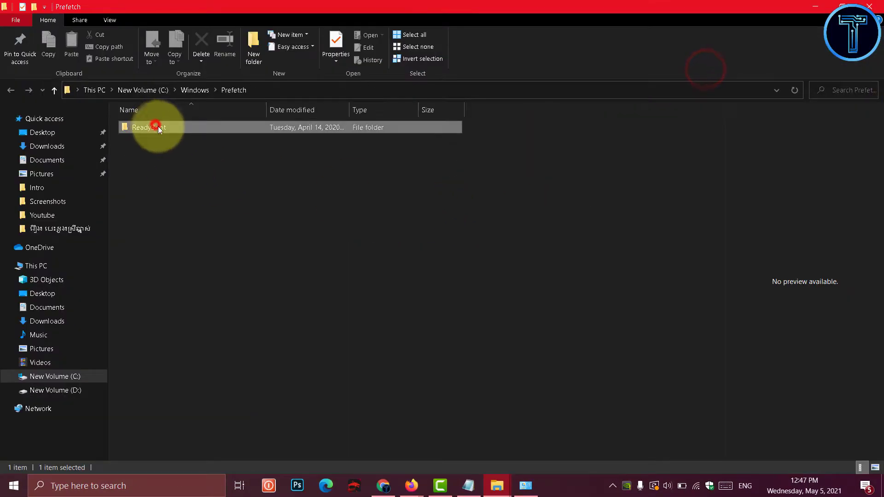
key(Delete)
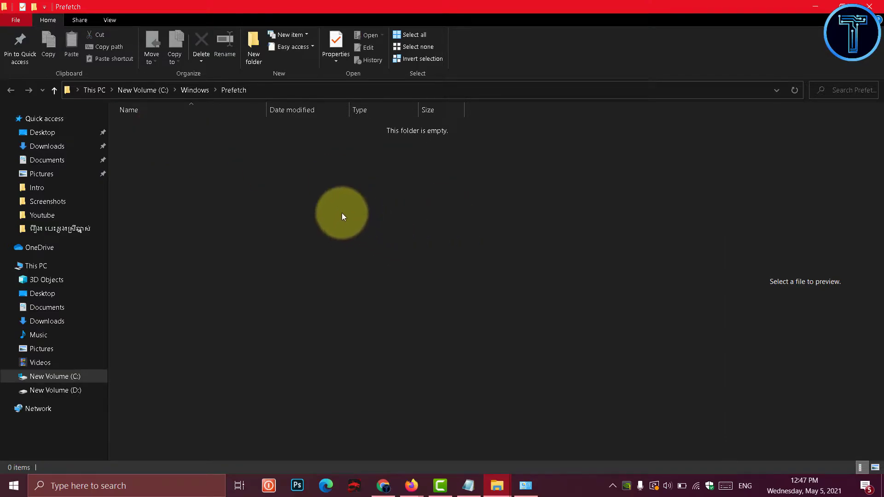
click(874, 5)
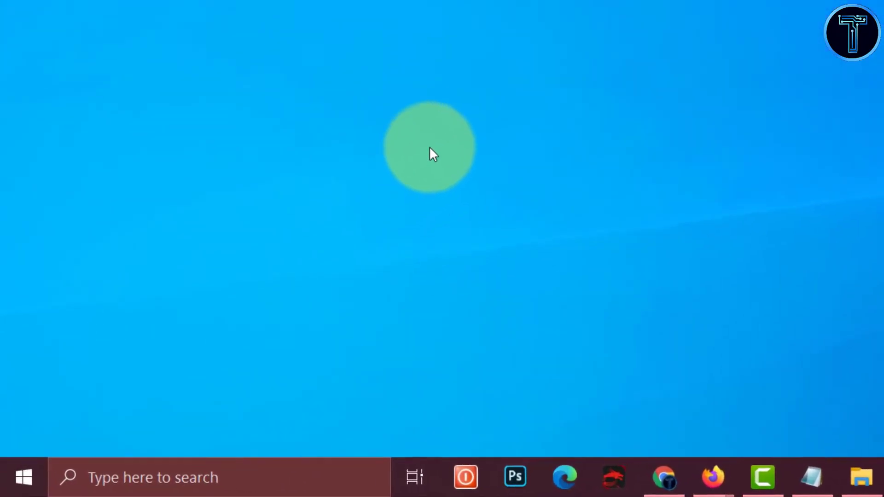
Run the %temp% command to open the user's Temp folder.
key(super+r)
key(BackSpace)
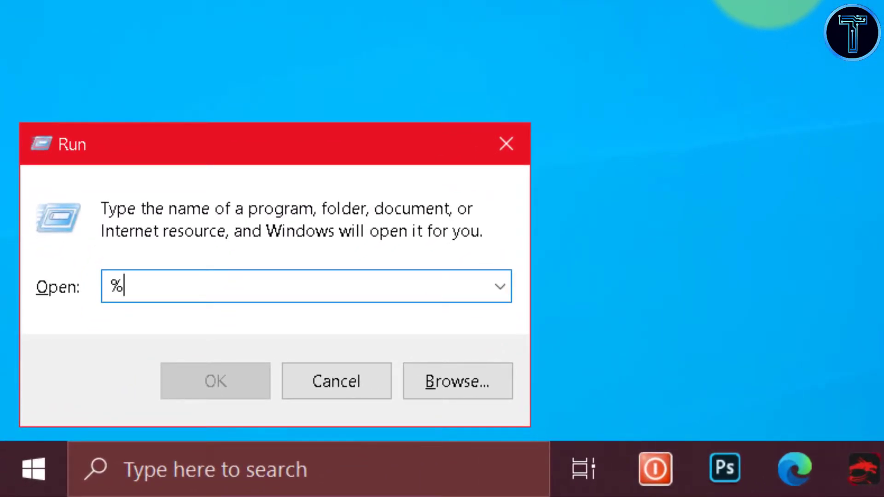
text(%)
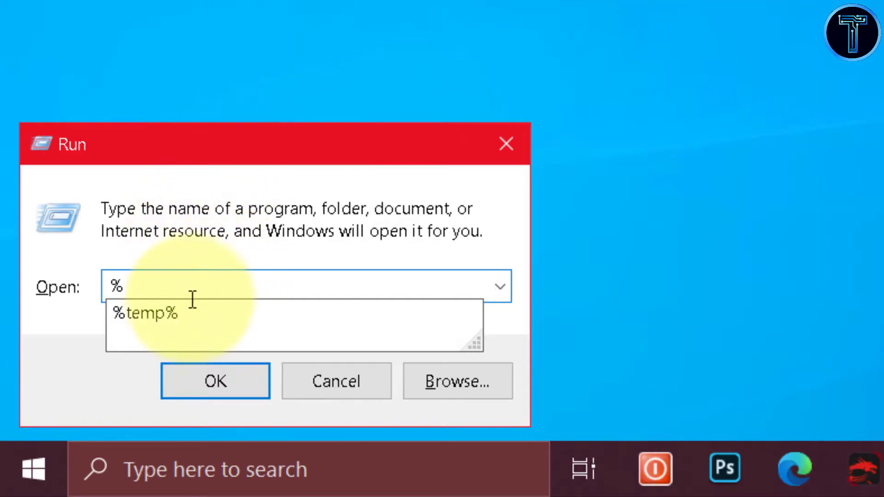
click(177, 322)
click(235, 289)
drag(311, 282, 109, 290)
click(281, 295)
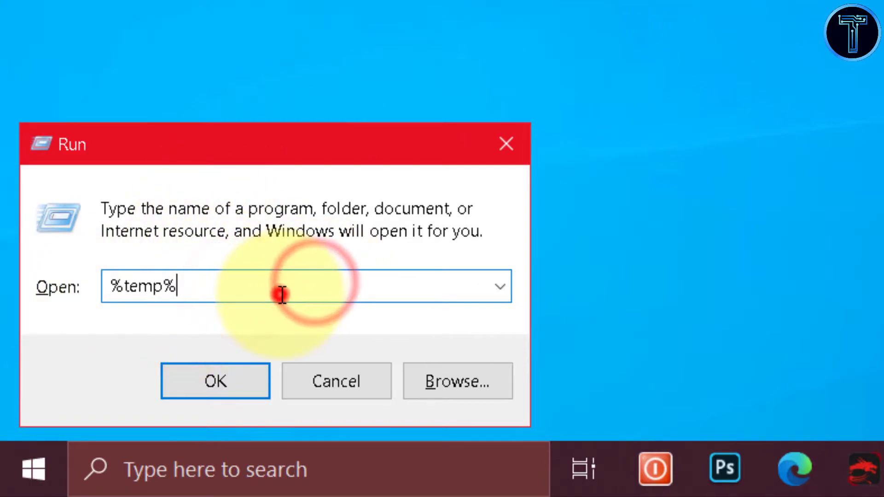
click(214, 383)
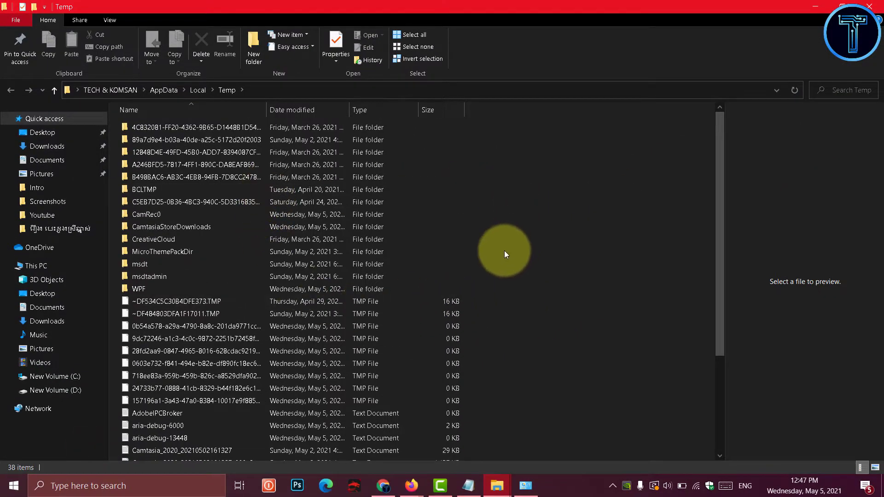
Delete everything in the Temp folder, granting administrator permission for the msdtadmin folder.
scroll(530, 249, down, 1)
key(ctrl+a)
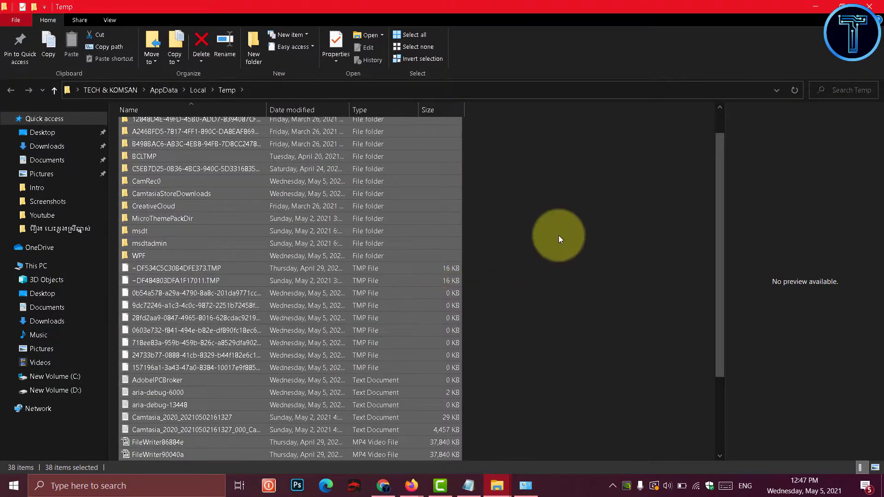
right_click(324, 232)
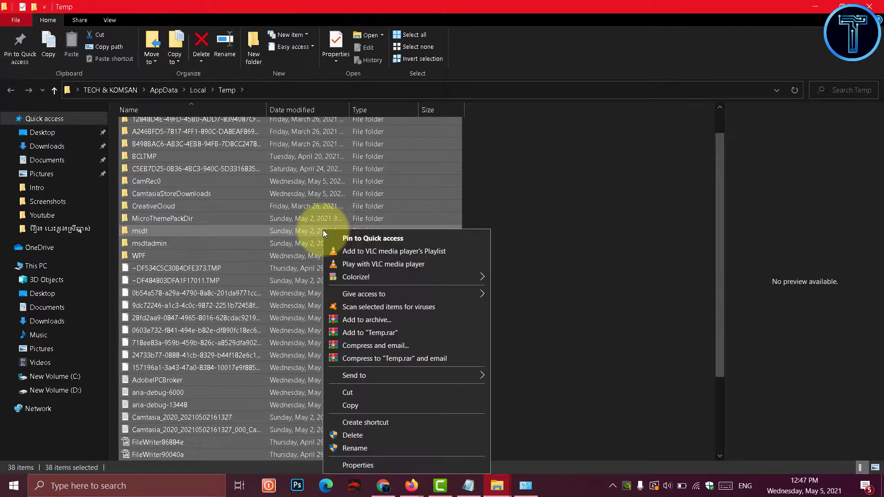
click(353, 435)
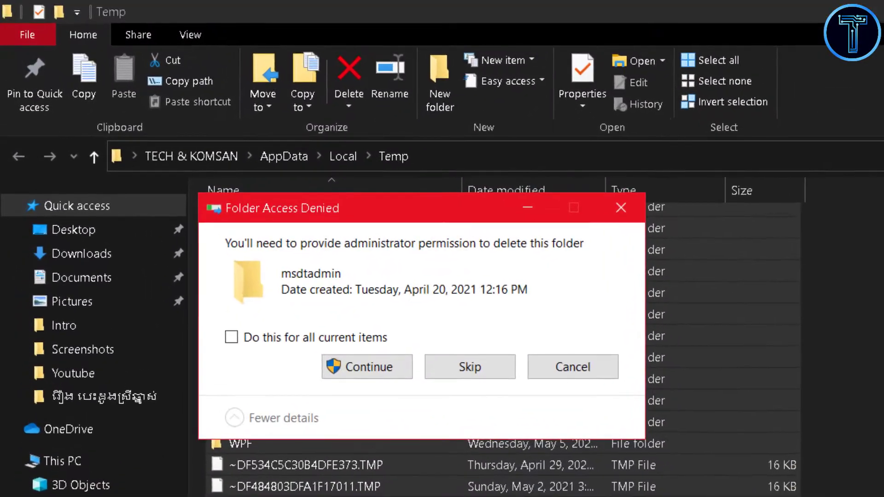
click(374, 364)
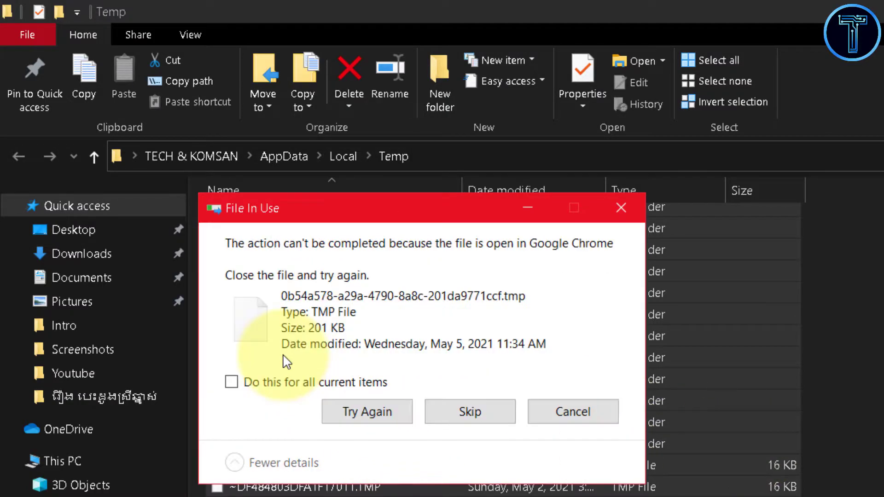
Retry the blocked temporary file once, then skip all files and folders that are in use.
click(370, 419)
click(481, 415)
click(483, 416)
click(230, 384)
click(442, 415)
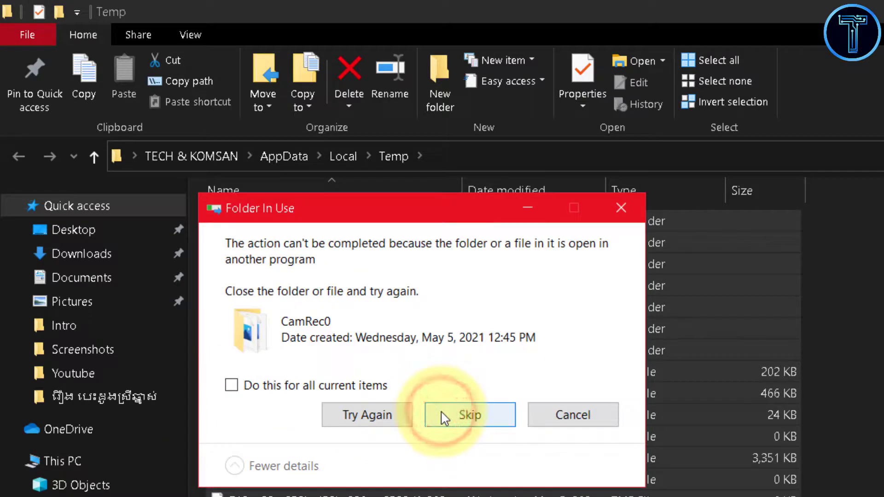
click(232, 386)
click(483, 414)
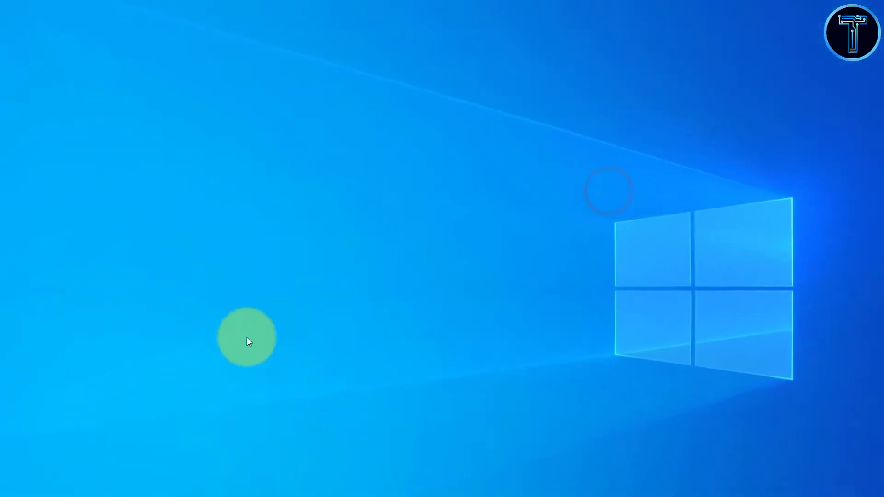
Open the Recycle Bin and permanently delete all the items in it.
click(158, 483)
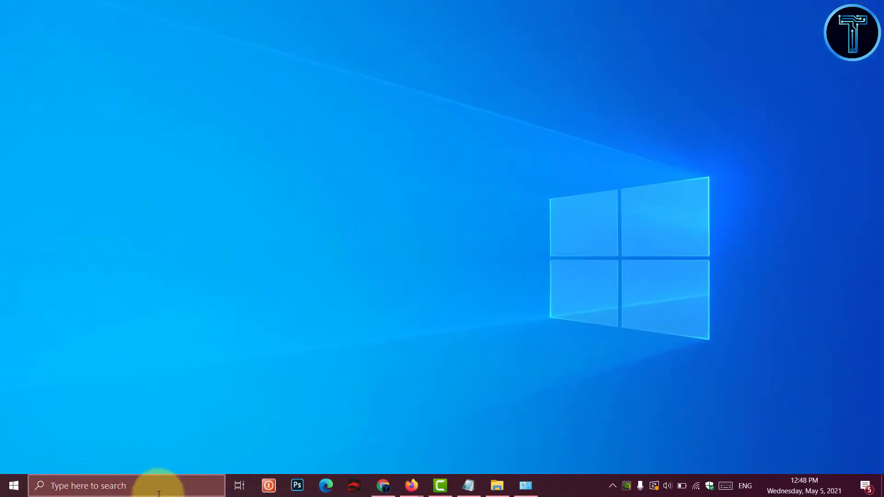
text(rec)
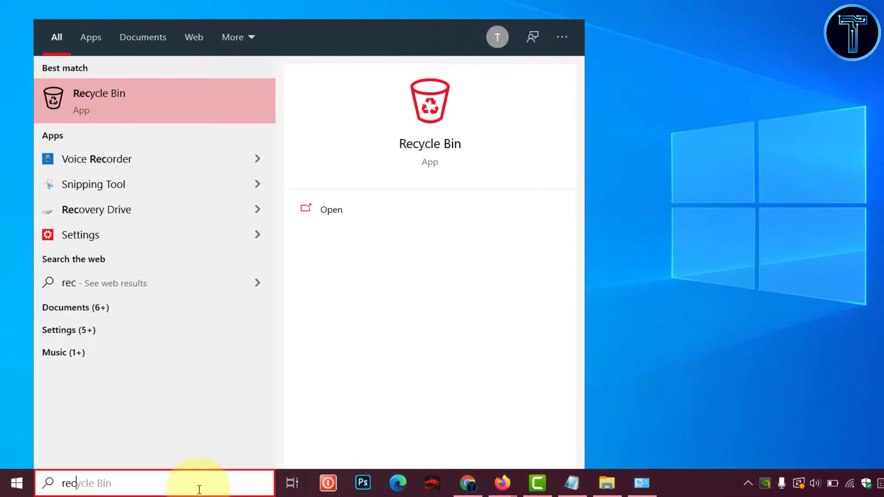
key(Return)
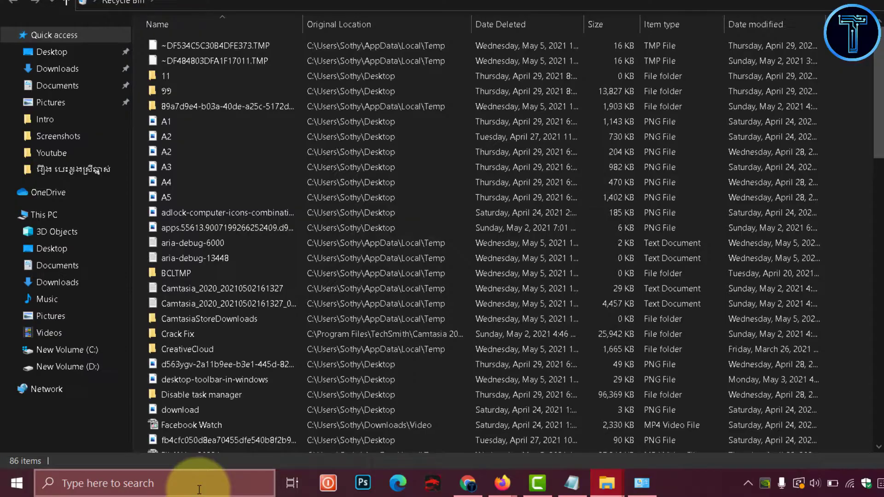
mouse_move(875, 83)
mouse_down()
mouse_move(875, 304)
mouse_move(875, 90)
mouse_up()
key(ctrl+a)
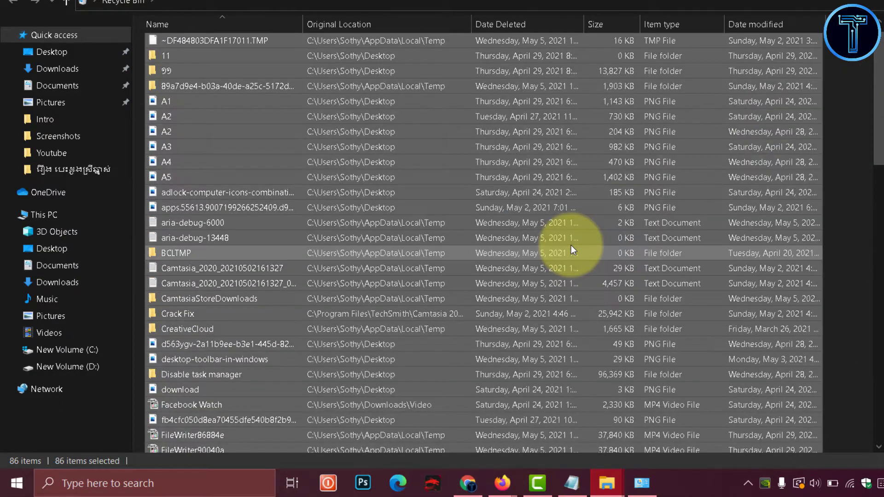
key(Delete)
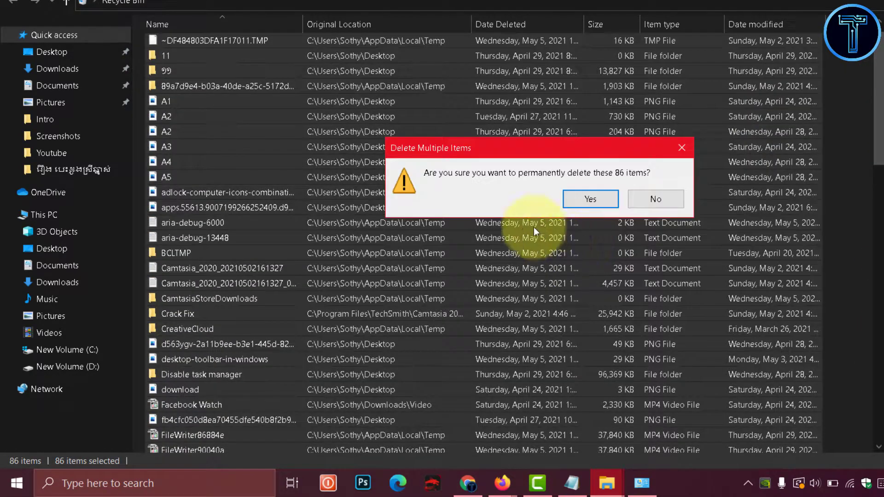
click(591, 199)
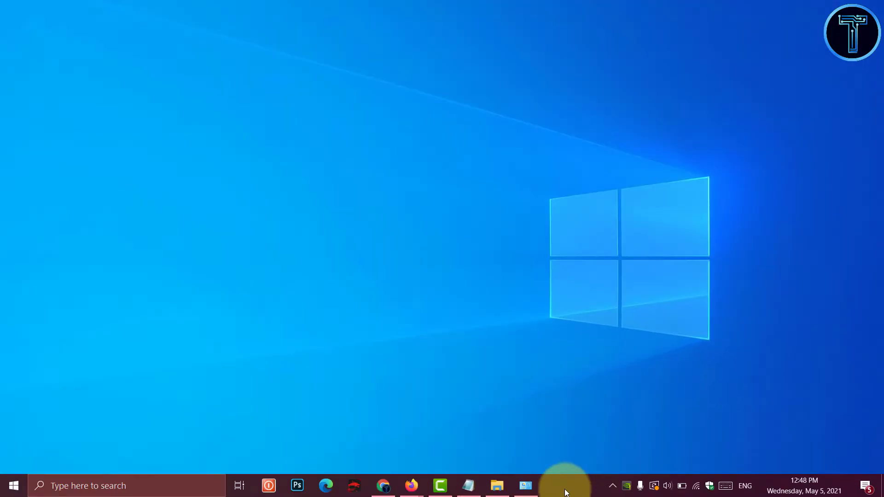
Open Task Manager and show the list of startup programs.
right_click(530, 480)
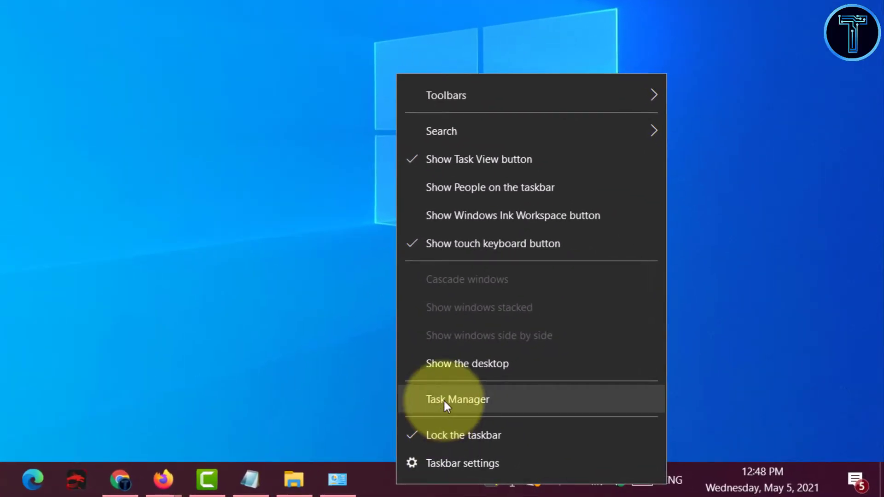
click(444, 402)
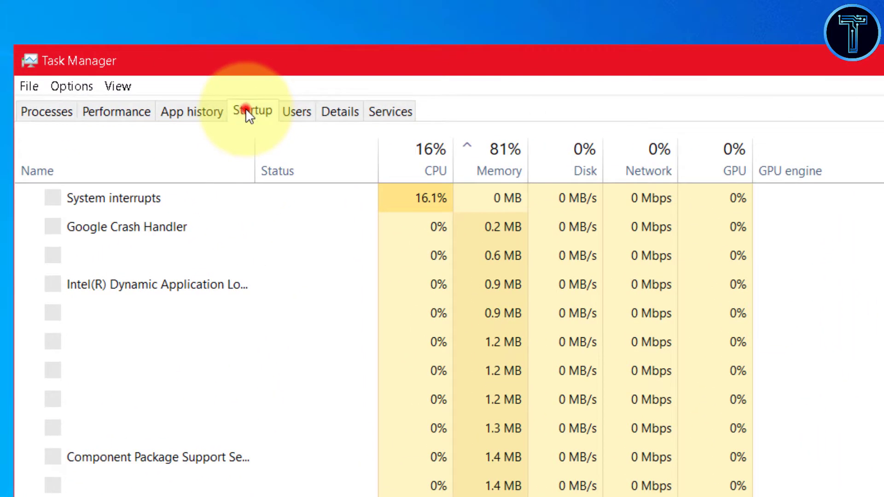
click(249, 113)
click(420, 73)
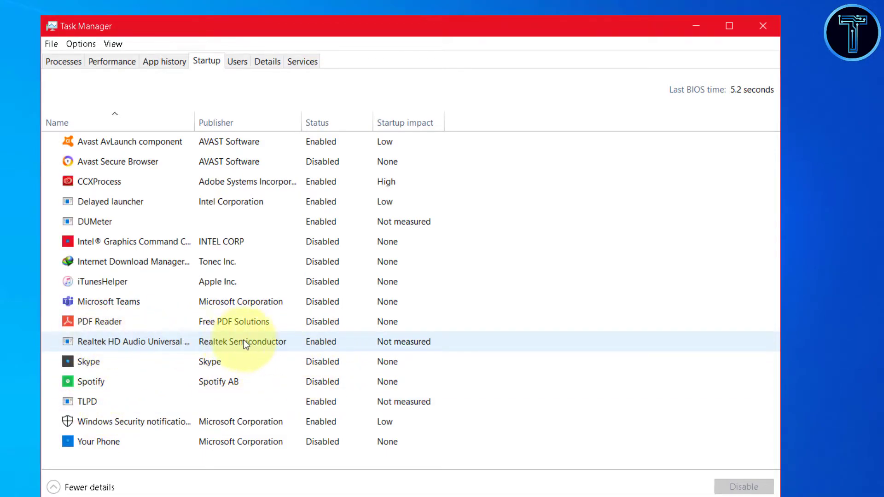
Try to disable the Avast AvLaunch component at startup.
click(315, 259)
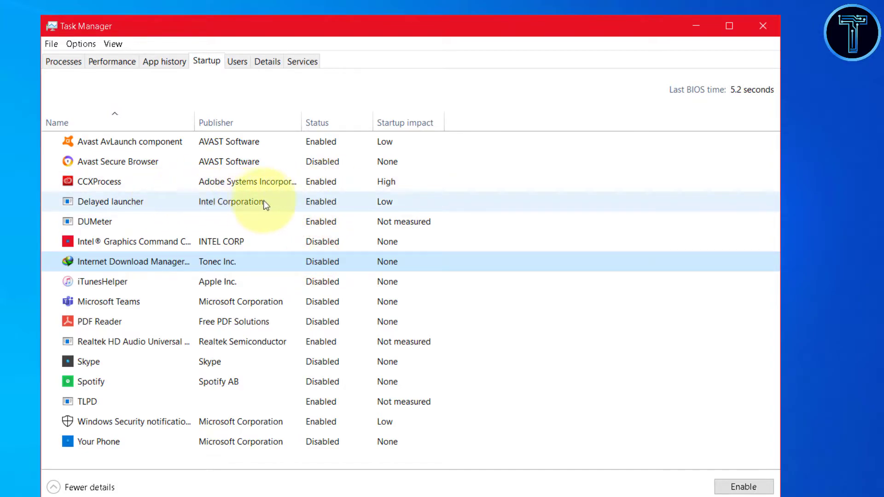
click(328, 141)
click(746, 487)
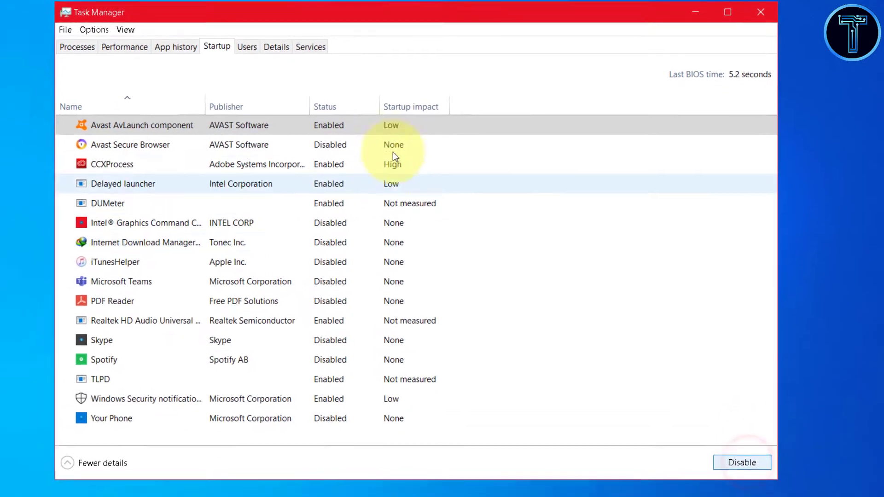
click(334, 113)
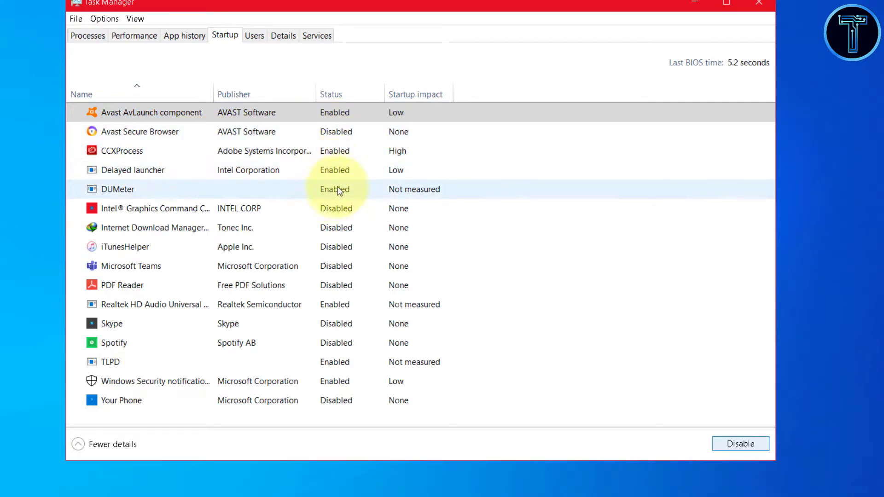
Disable the TLPD startup program and close Task Manager.
click(333, 245)
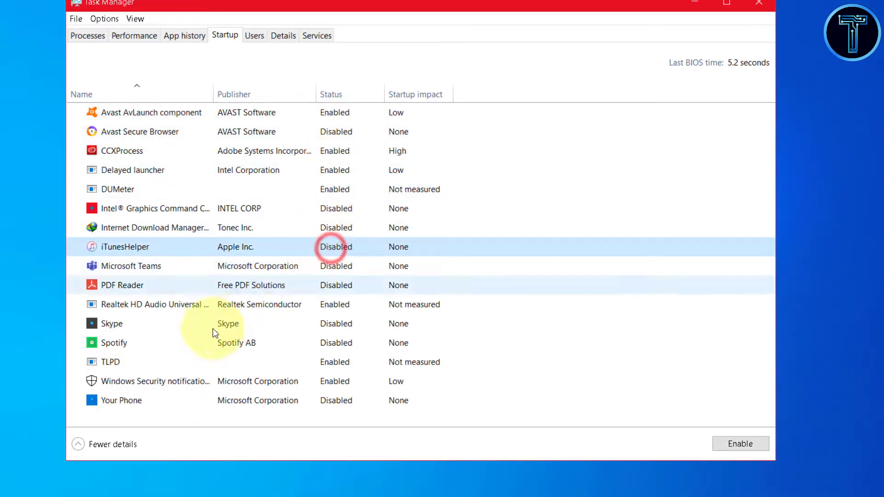
click(338, 363)
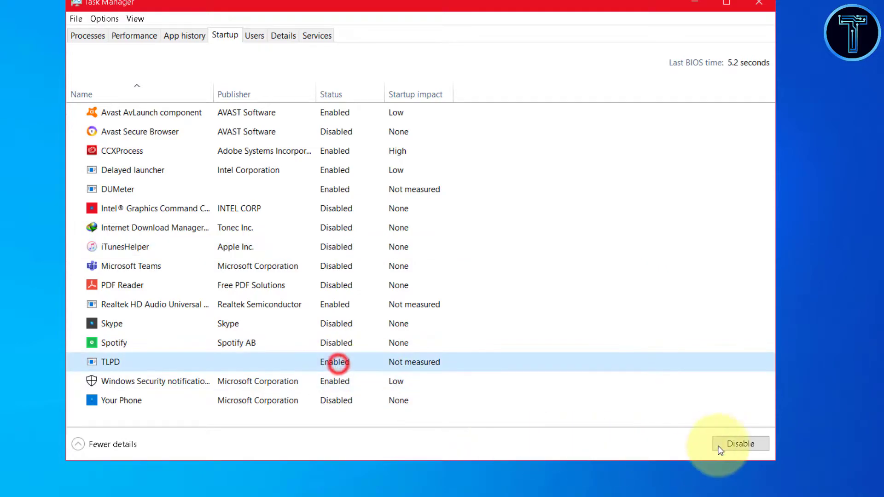
click(733, 446)
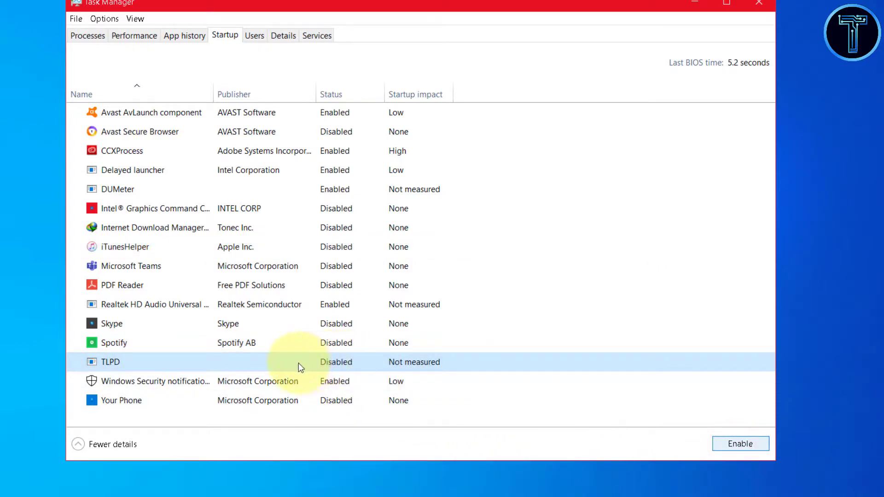
click(759, 2)
right_click(571, 102)
click(573, 105)
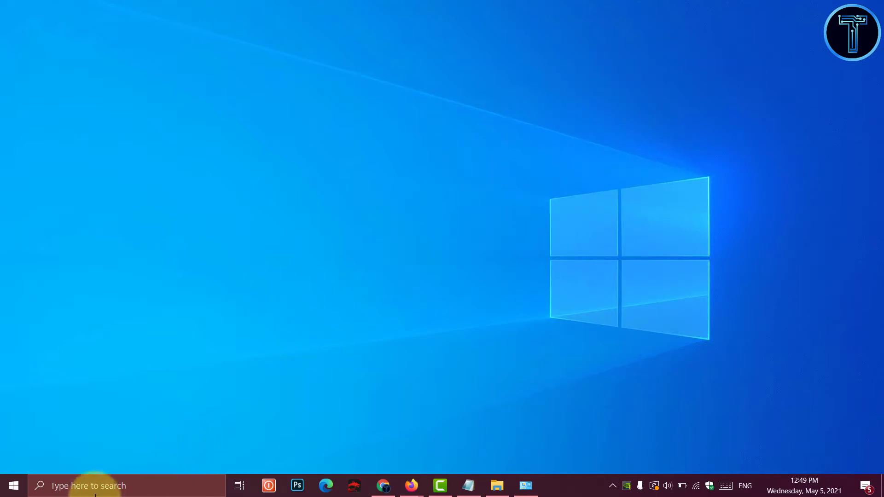
Search for "defr" and open Defragment and Optimize Drives.
click(154, 486)
text(defr)
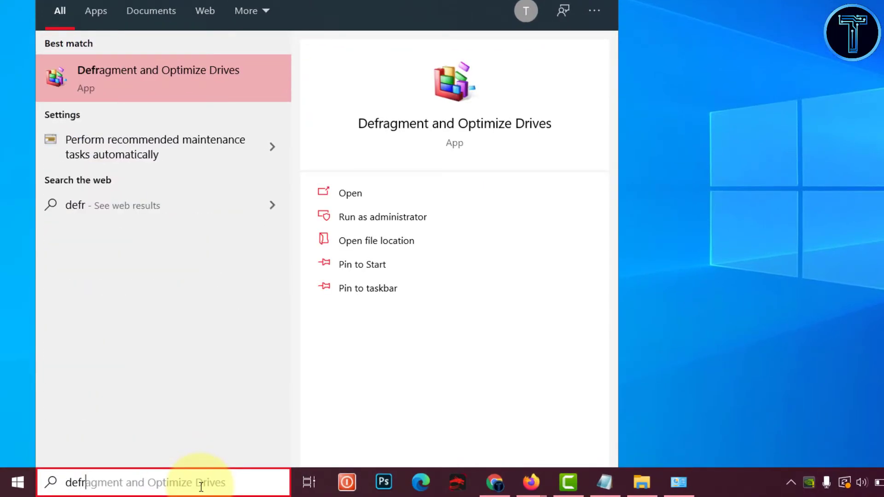
click(148, 71)
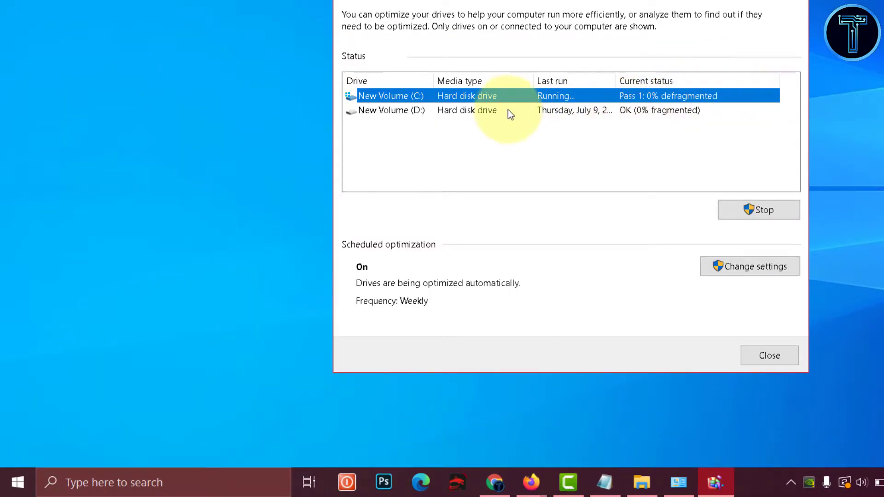
Compare the C: and D: drive entries and stop the running optimization of New Volume (C:).
click(492, 110)
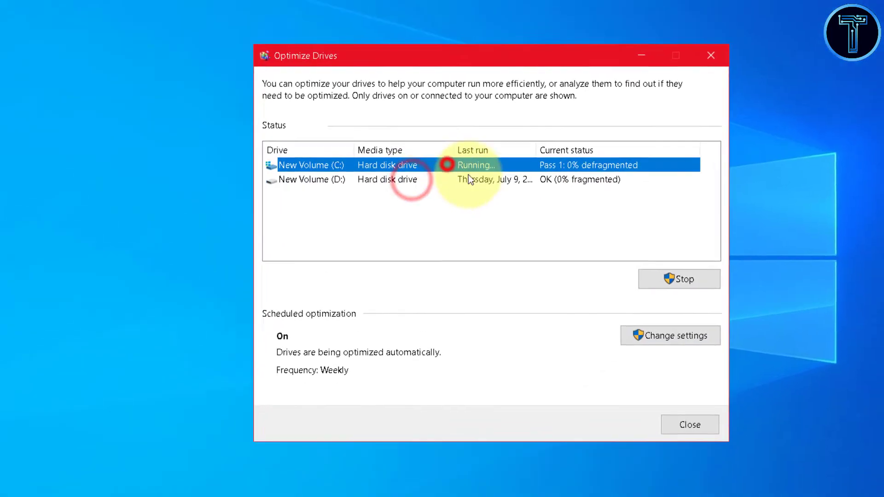
click(470, 127)
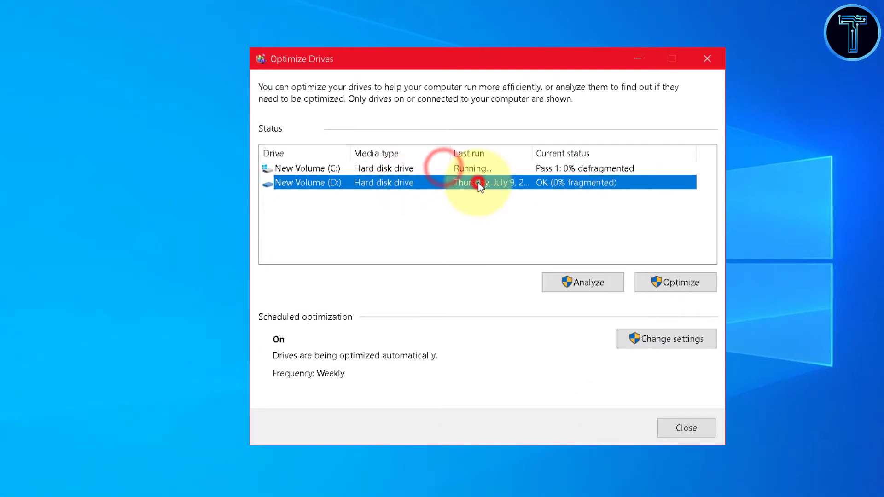
click(542, 115)
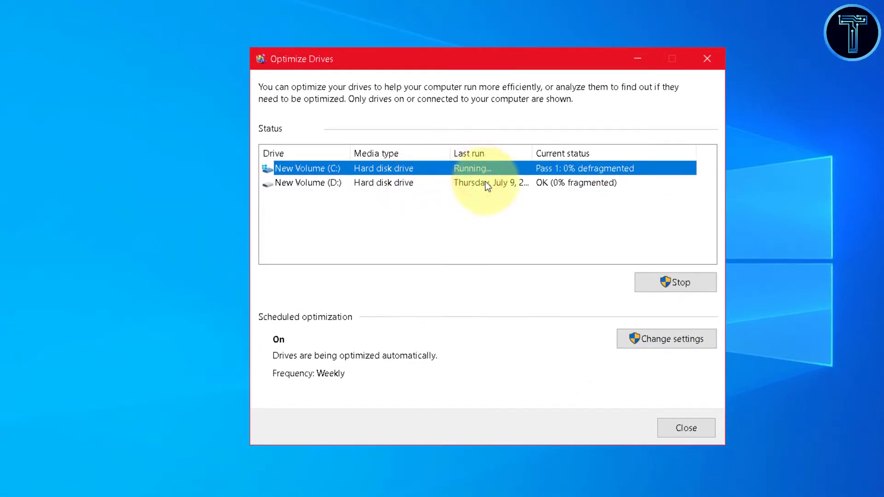
click(488, 183)
click(486, 169)
click(682, 284)
click(488, 170)
Start optimizing New Volume (D:) and minimize the Optimize Drives window.
click(533, 182)
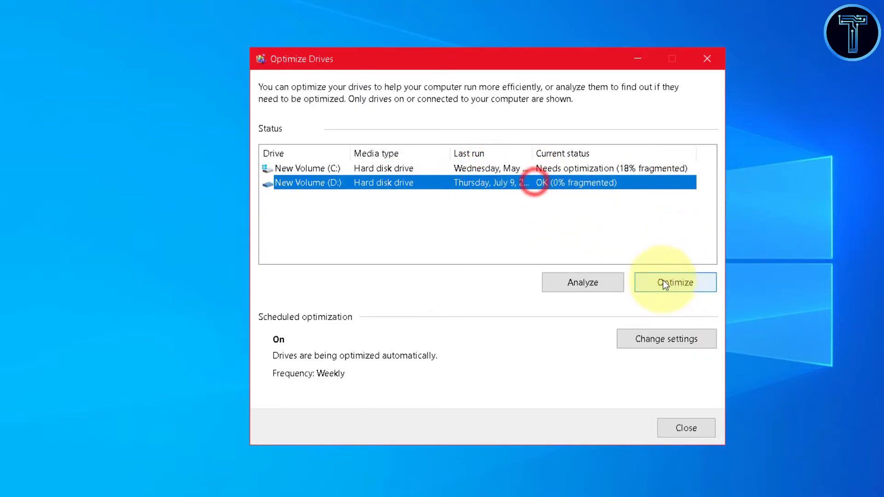
click(662, 281)
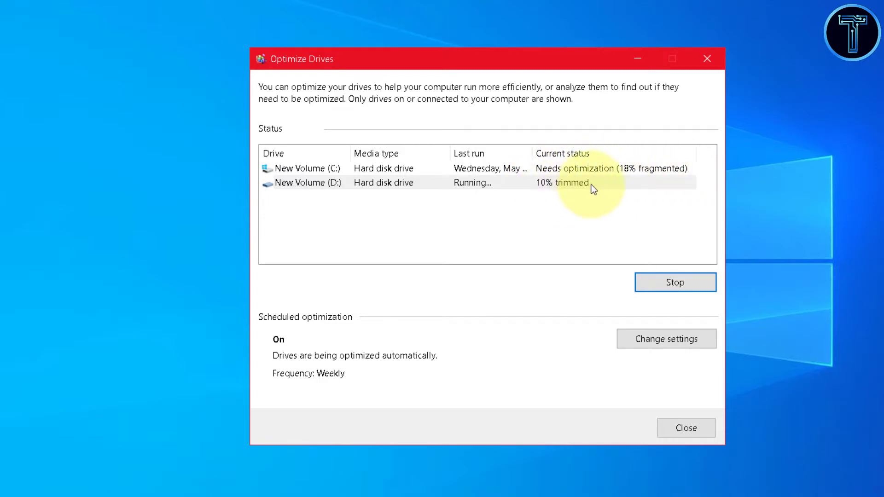
click(638, 58)
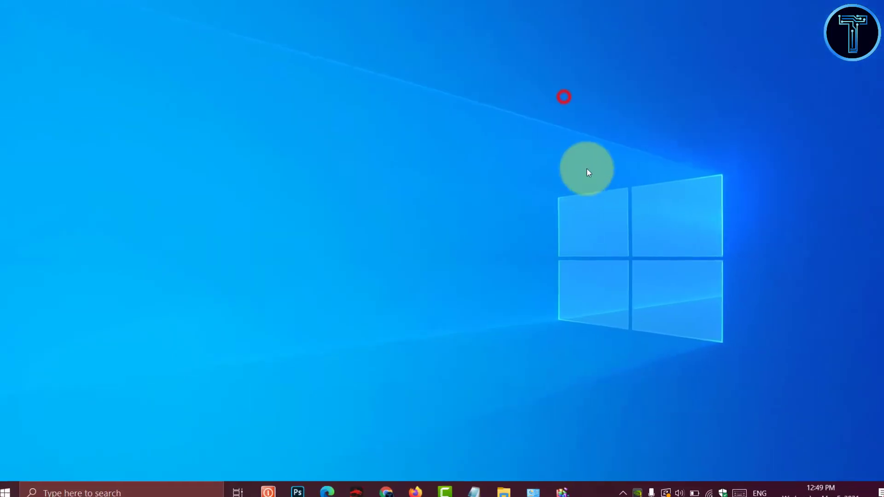
right_click(471, 139)
click(462, 197)
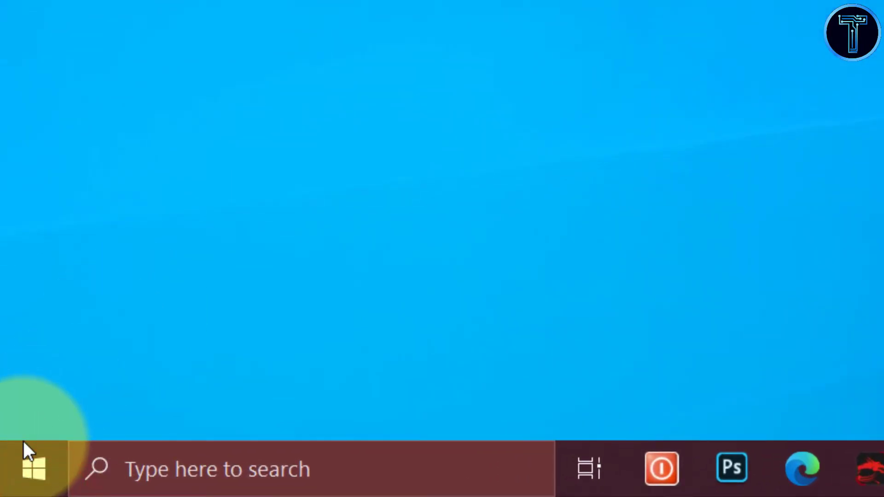
Open the Apps & features page in Windows Settings and filter the installed apps list by "cam".
click(34, 470)
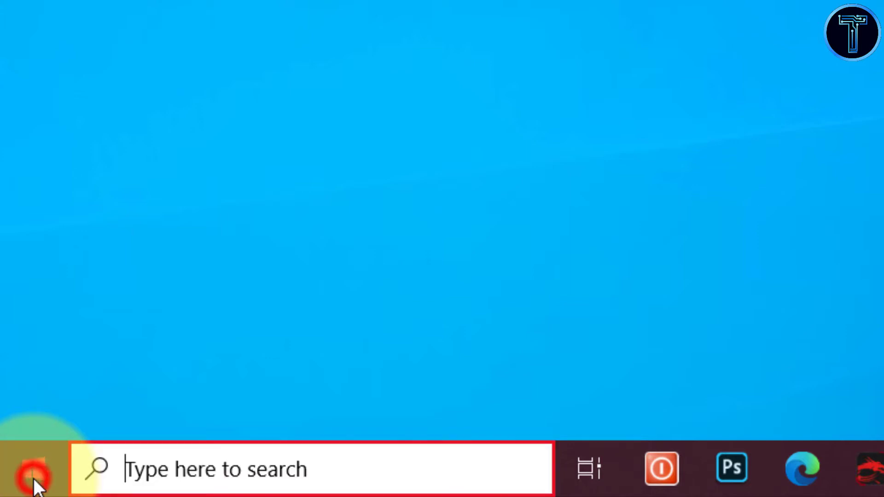
click(45, 340)
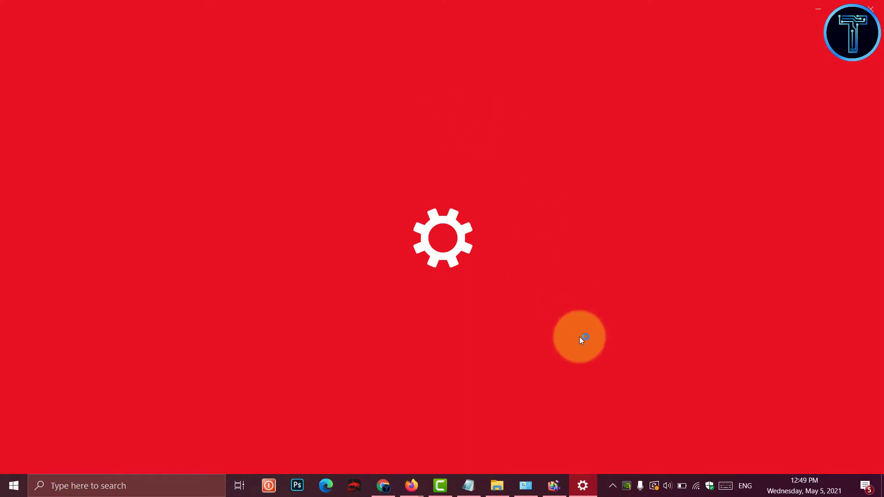
click(555, 488)
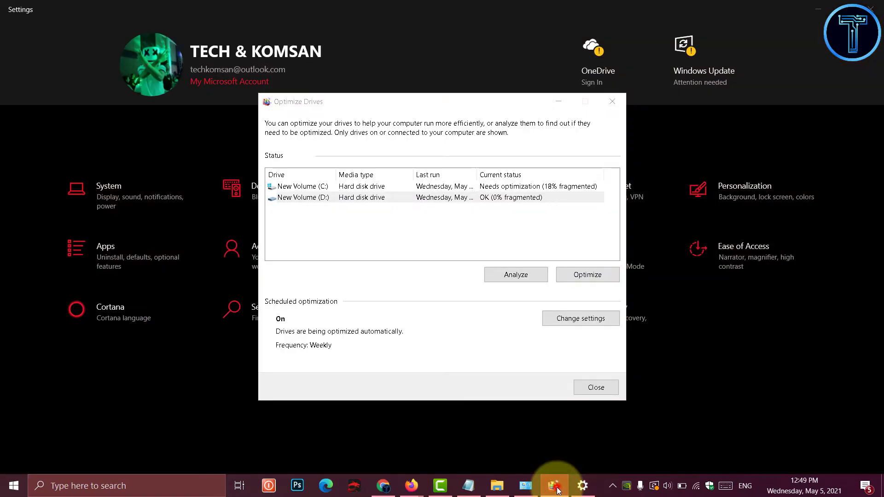
click(555, 487)
click(118, 254)
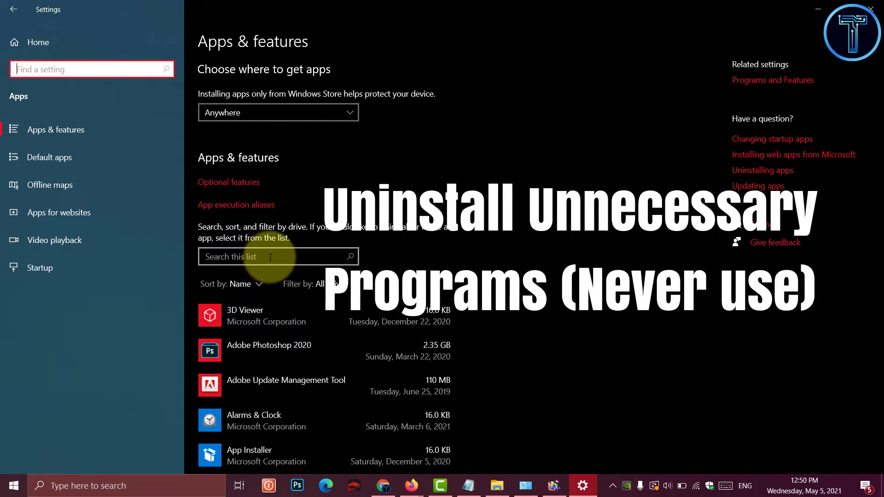
click(270, 258)
text(cam)
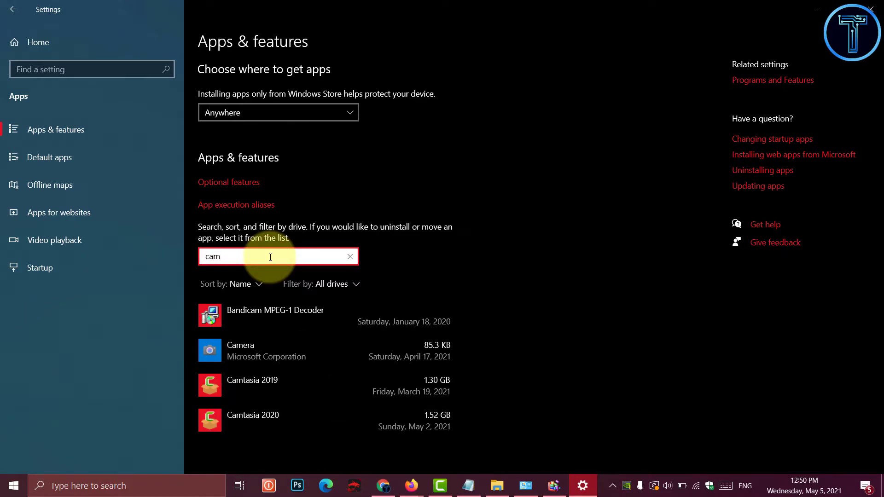
Uninstall Camtasia 2020 and confirm the removal in the TechSmith Camtasia uninstaller.
click(378, 418)
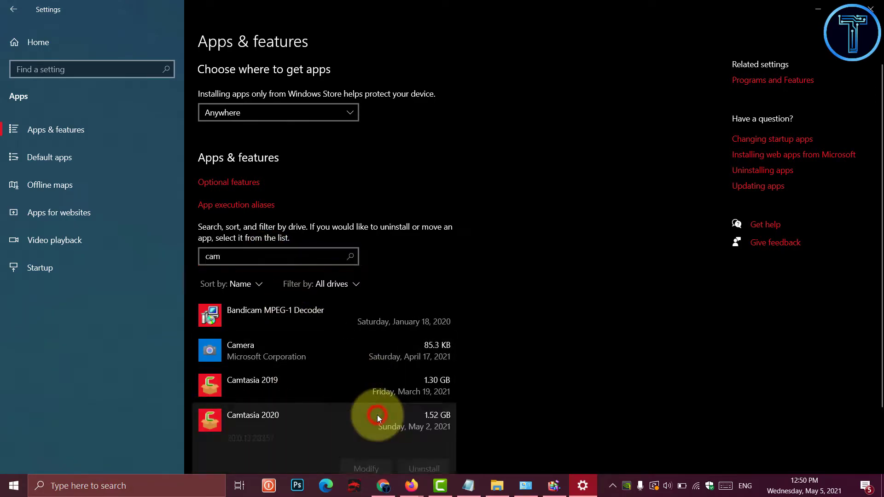
drag(879, 278, 880, 349)
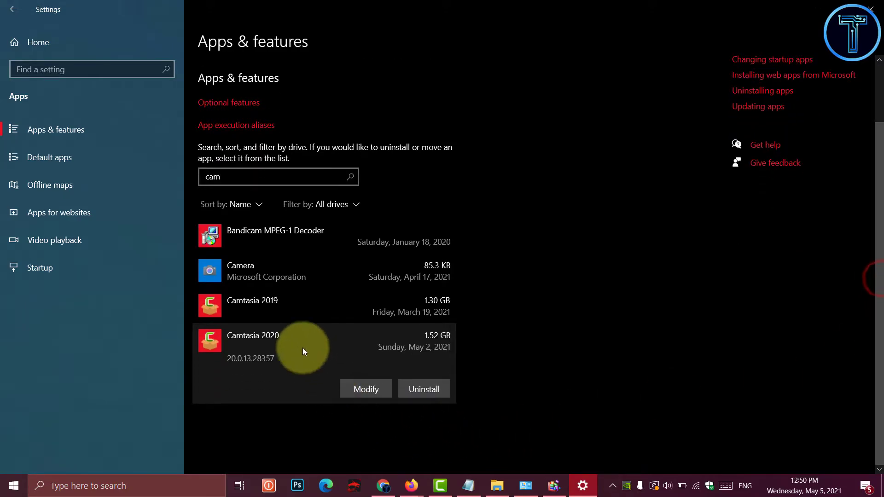
click(433, 394)
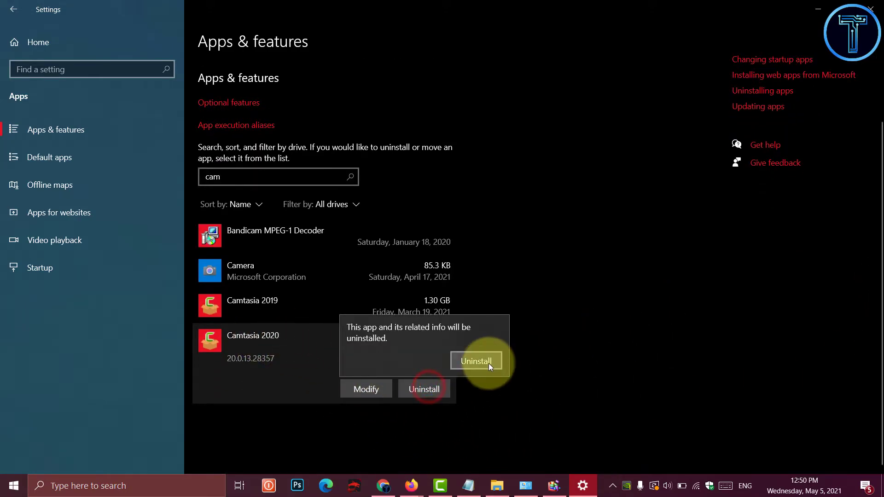
click(483, 362)
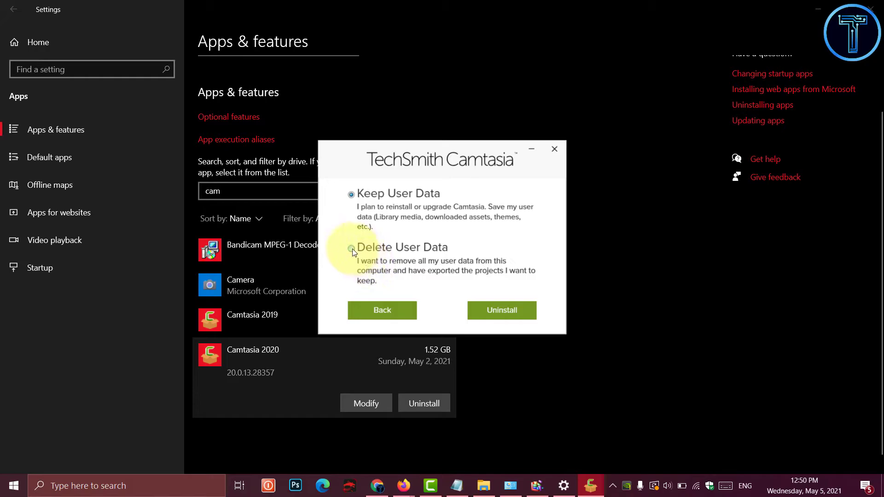
click(526, 311)
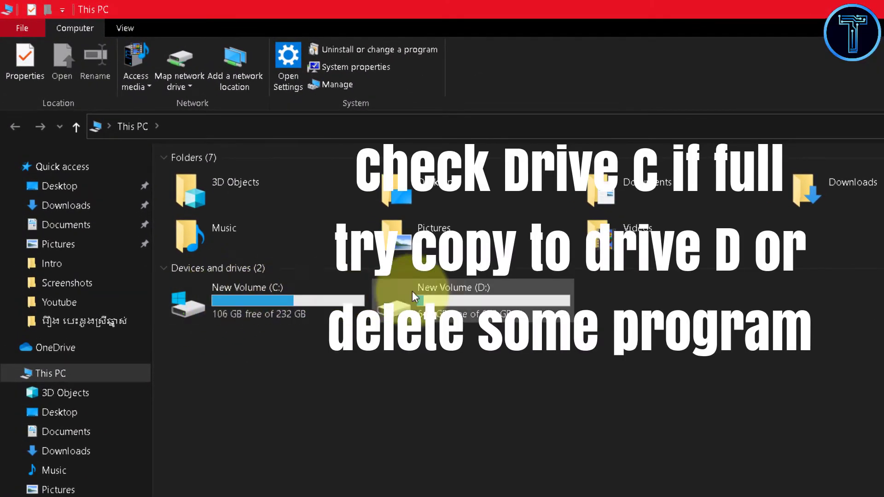
Run msconfig from the Run dialog to open System Configuration.
mouse_move(203, 295)
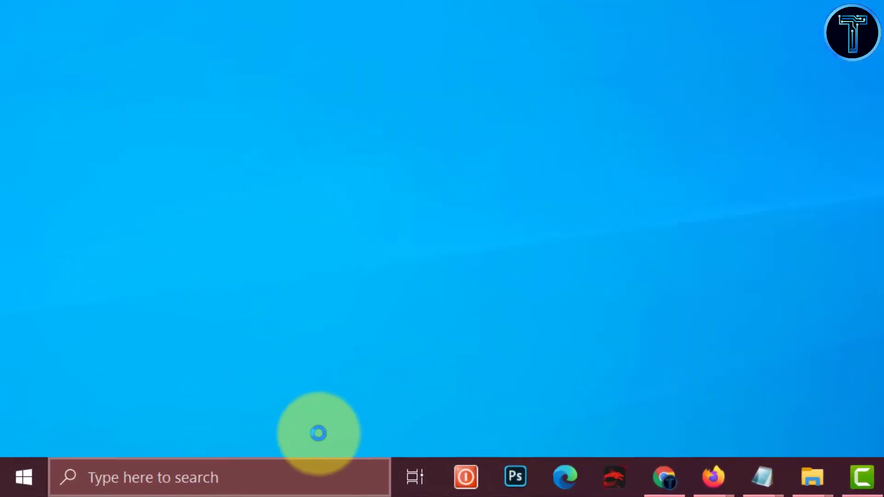
key(super+r)
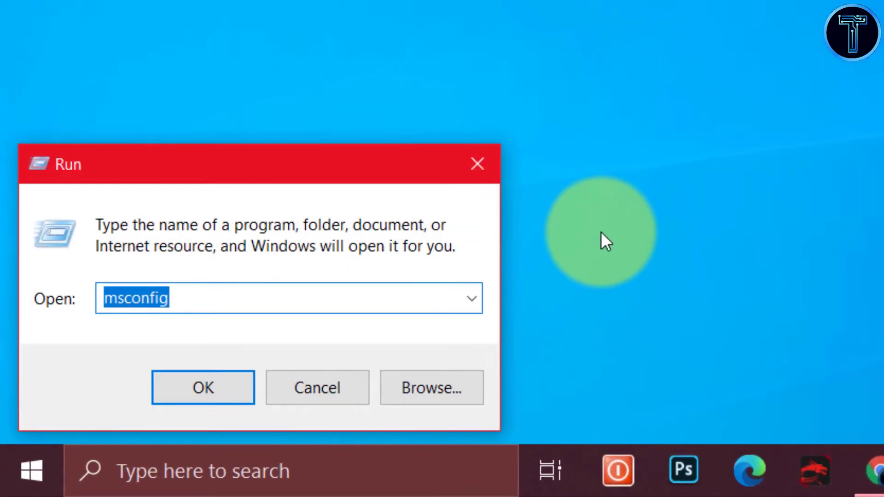
click(308, 299)
double_click(300, 302)
click(229, 292)
click(209, 386)
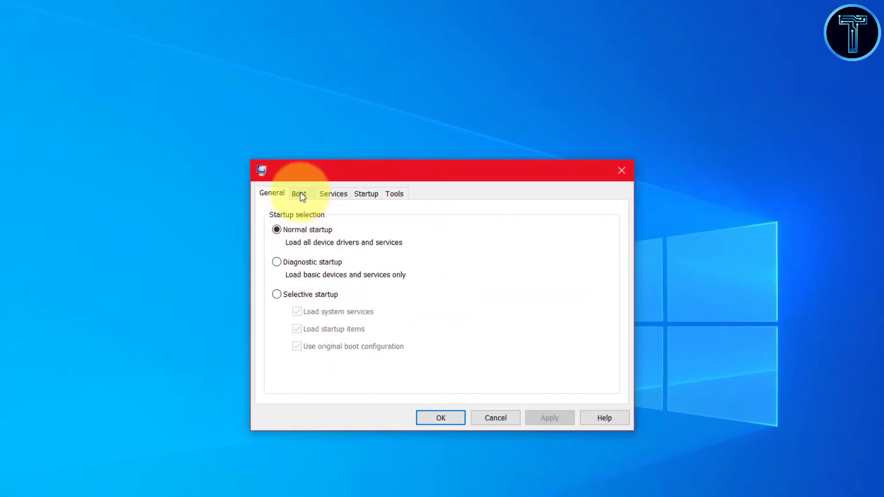
Look over the services and startup sections, and hide all Microsoft services from the services list.
click(337, 195)
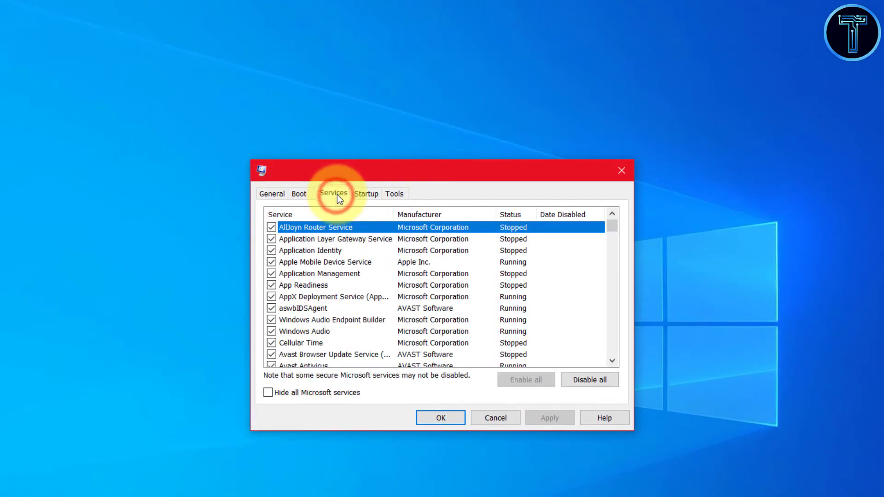
click(364, 193)
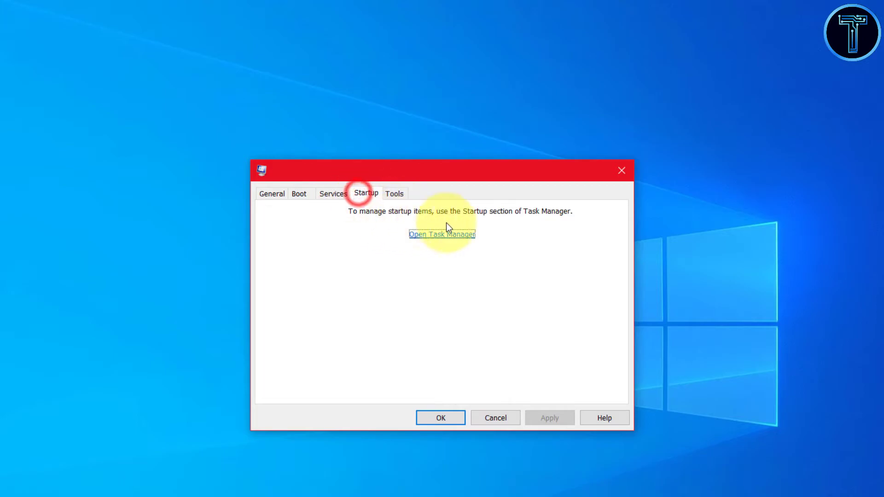
click(339, 195)
click(269, 392)
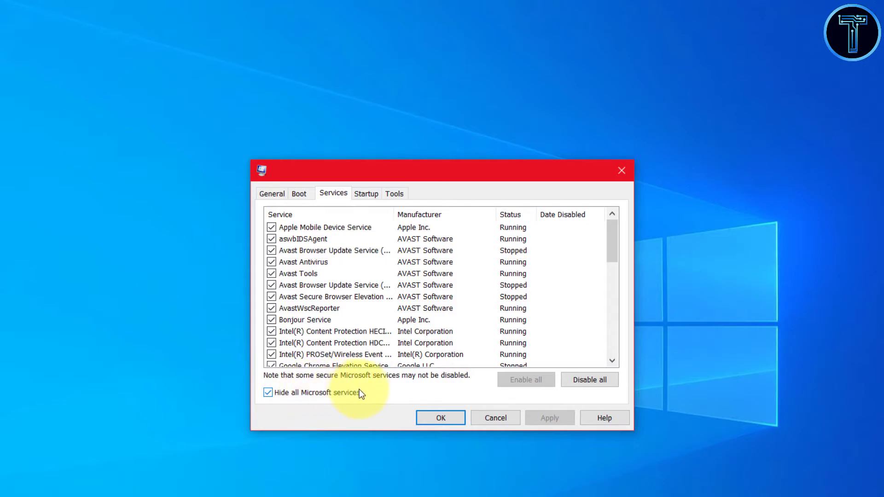
Disable Apple Mobile Device Service and Bonjour Service, apply the changes and exit System Configuration without restarting.
click(272, 227)
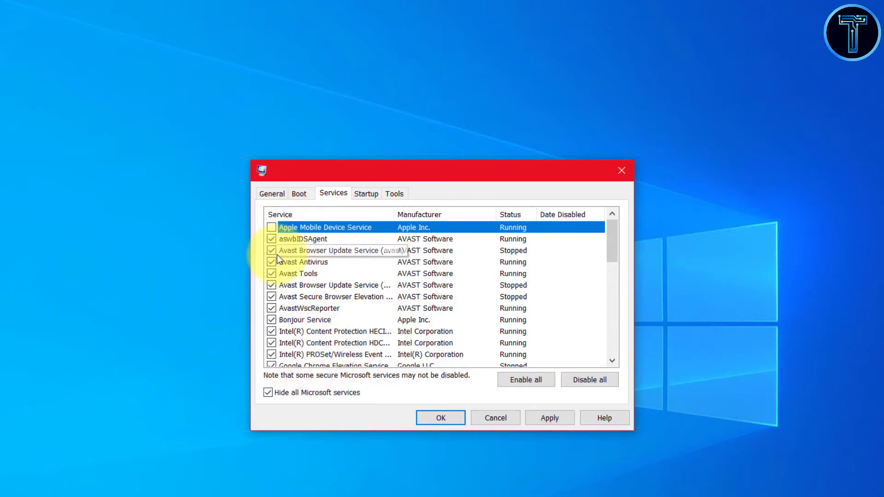
click(271, 320)
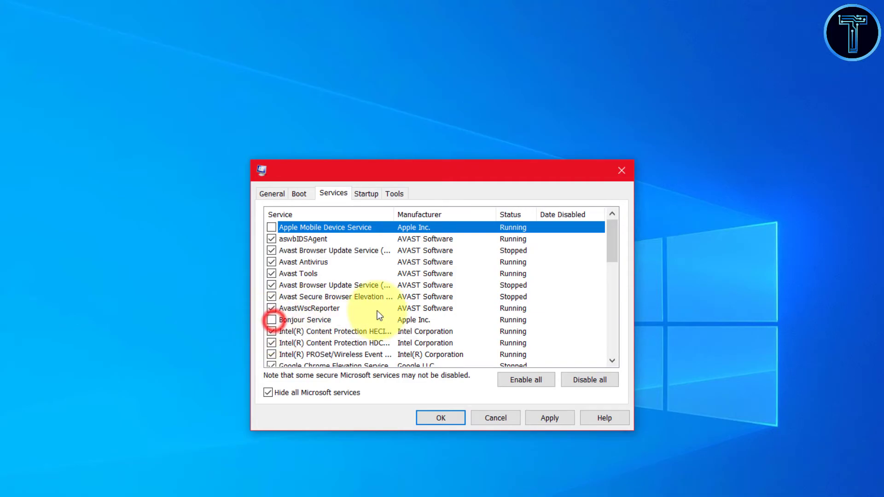
click(537, 418)
click(452, 416)
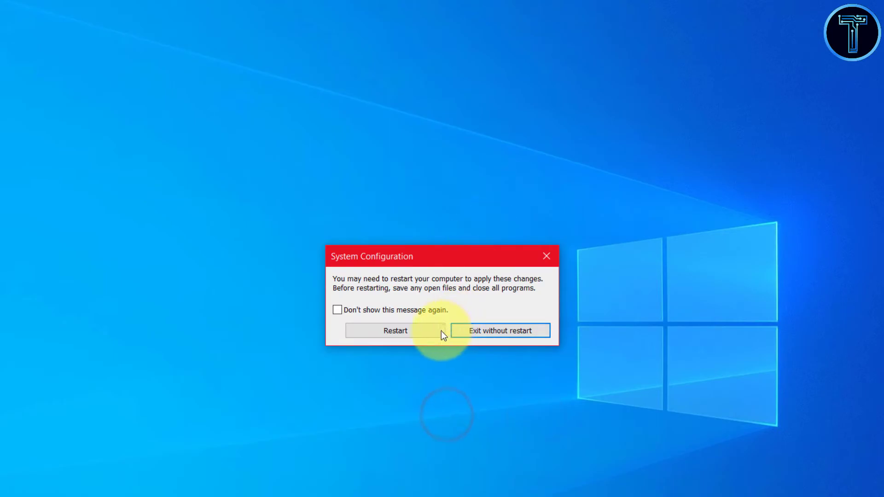
click(525, 331)
Refresh the desktop and open the Windows Temp folder by running temp.
right_click(469, 230)
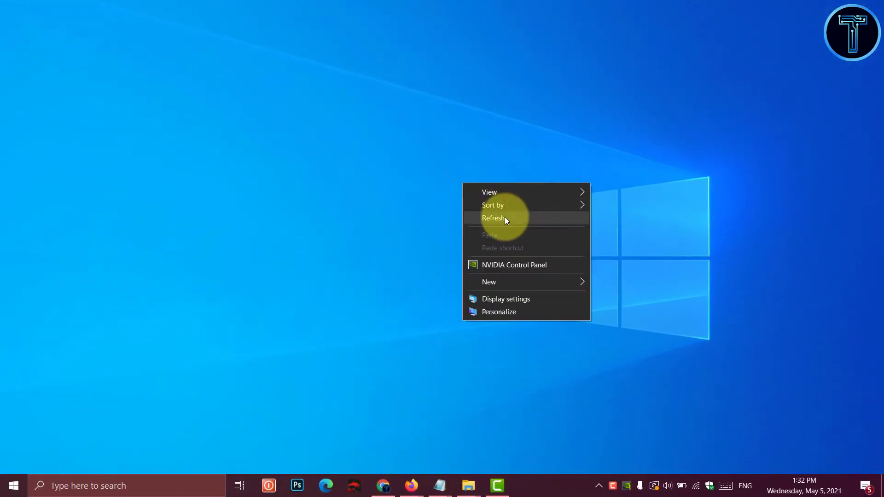
click(505, 218)
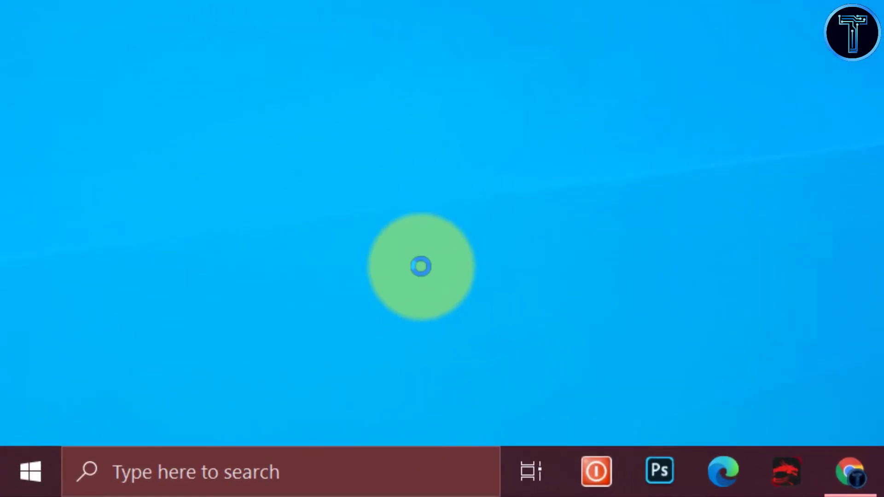
key(super+r)
text(t)
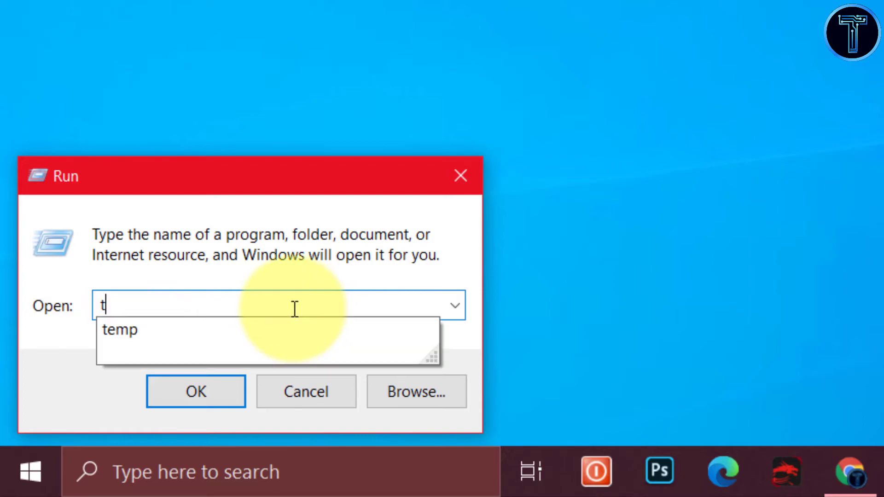
text(emp)
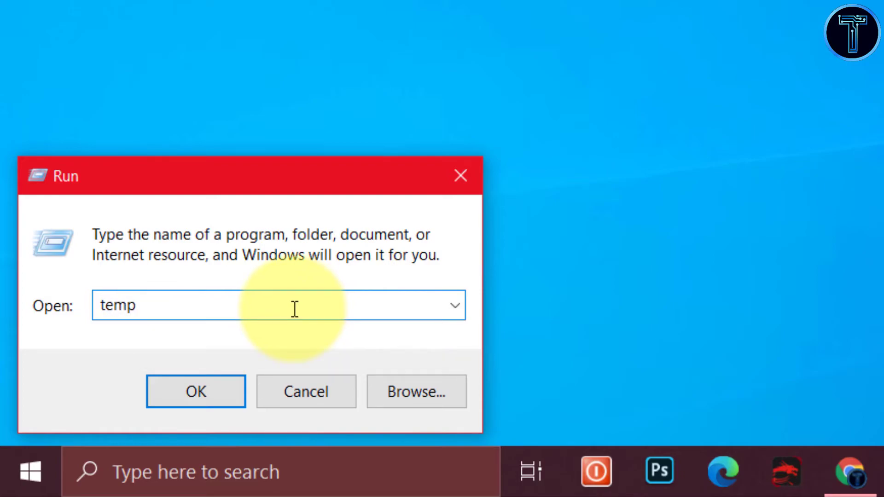
key(Return)
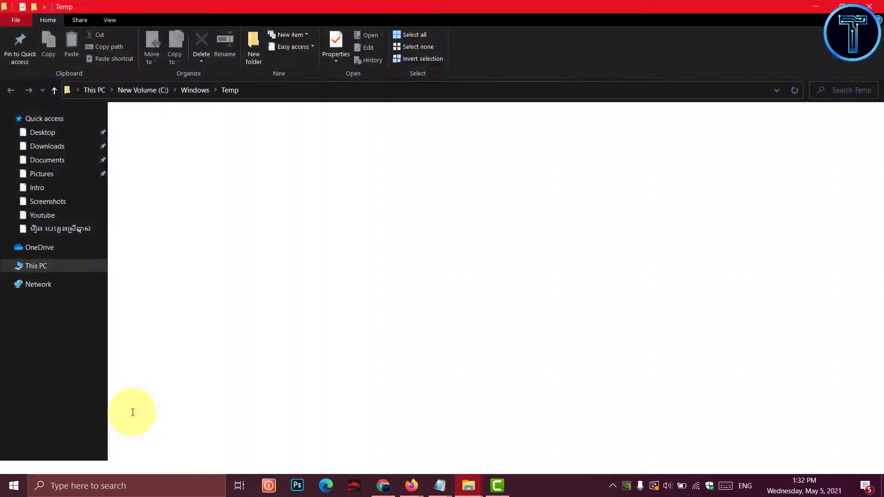
Delete all items in the Temp folder, skipping those that are in use or need administrator permission, and return to the desktop.
key(ctrl+a)
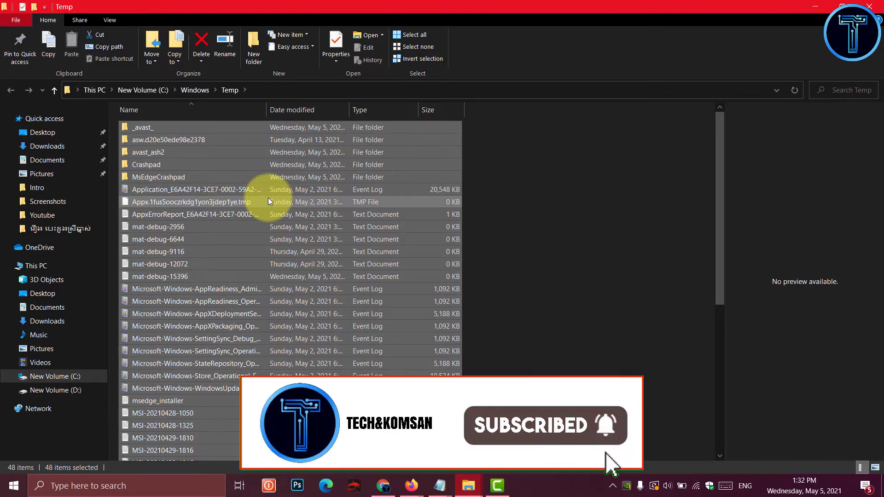
right_click(269, 198)
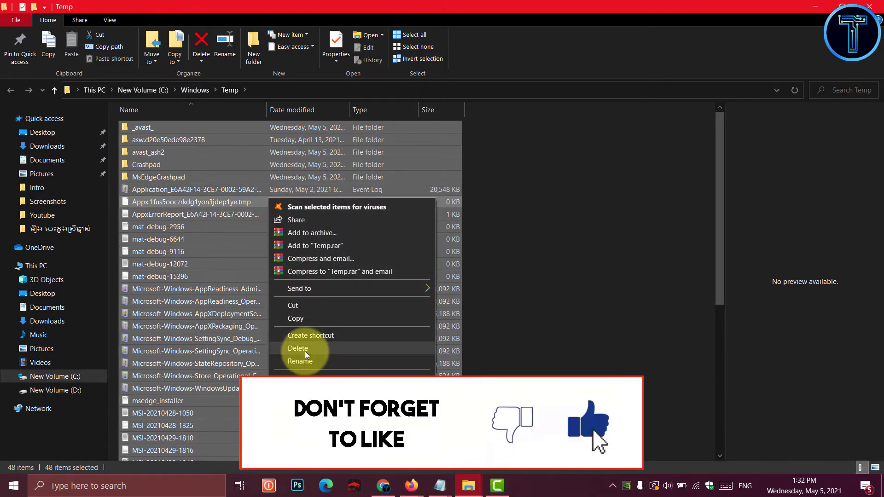
click(306, 347)
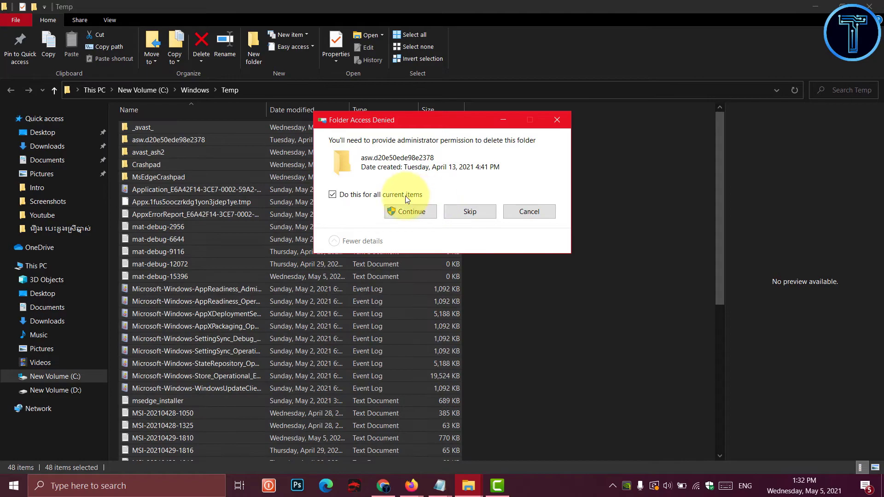
click(488, 216)
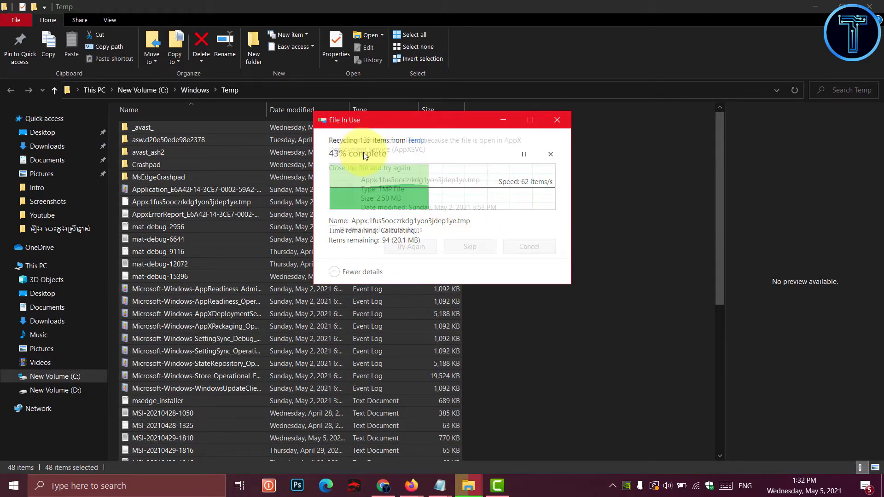
click(356, 230)
click(465, 247)
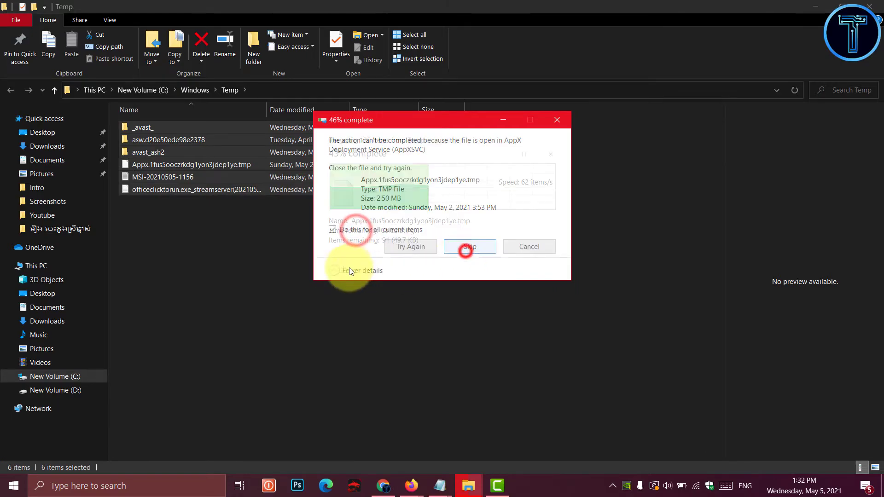
click(333, 222)
click(479, 242)
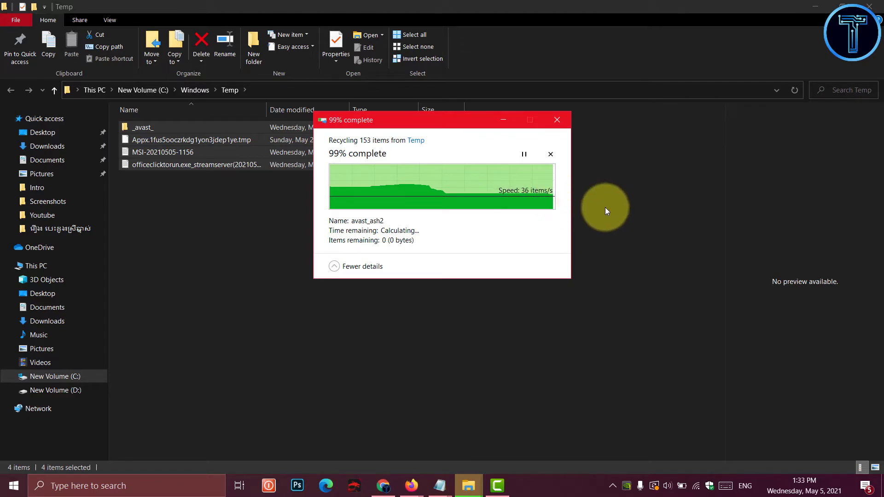
key(super+d)
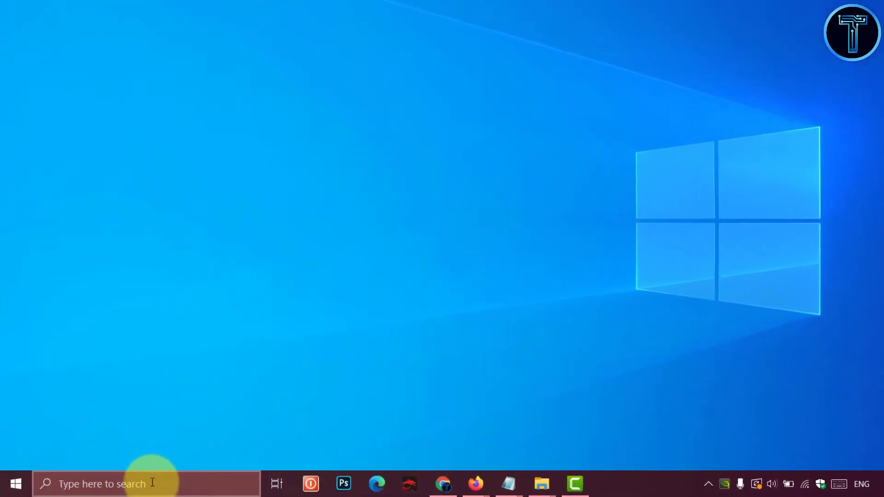
Search for "them", open Themes and related settings, and go to the Colors page of Personalization.
click(132, 486)
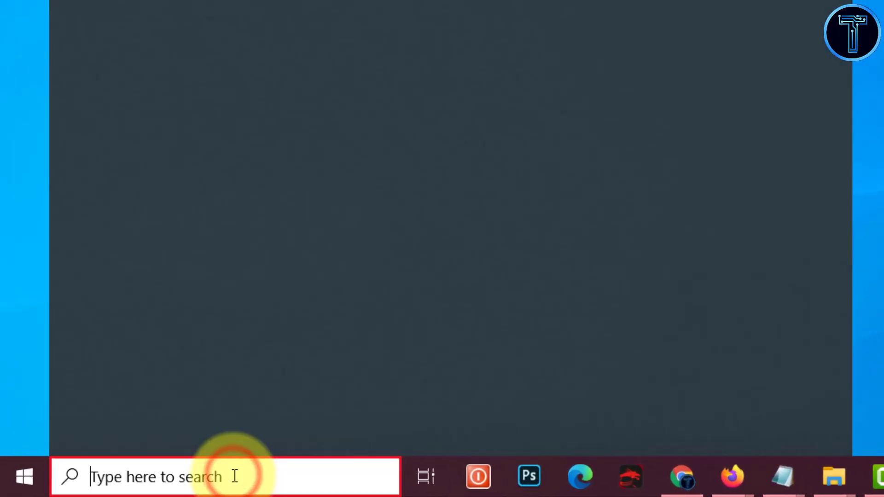
text(them)
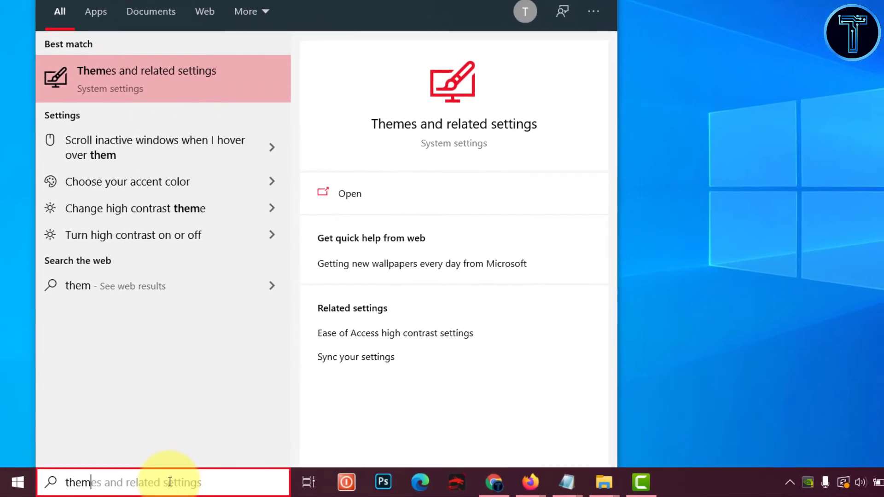
key(Return)
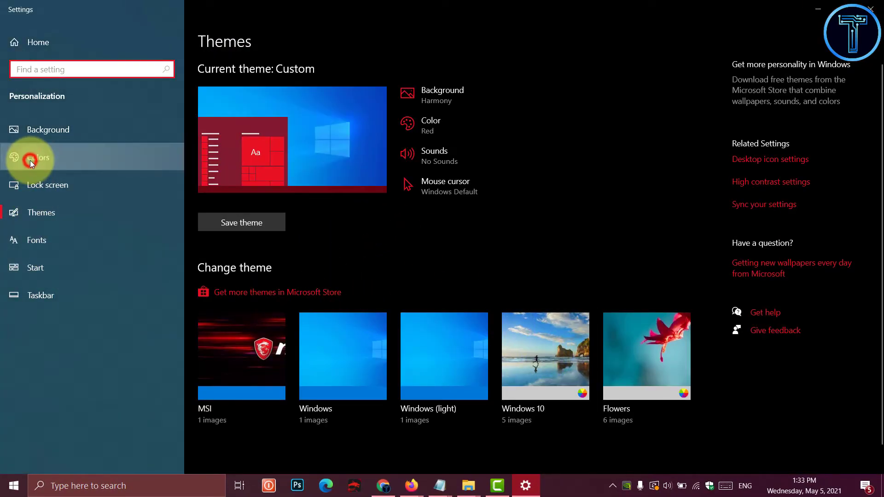
click(58, 159)
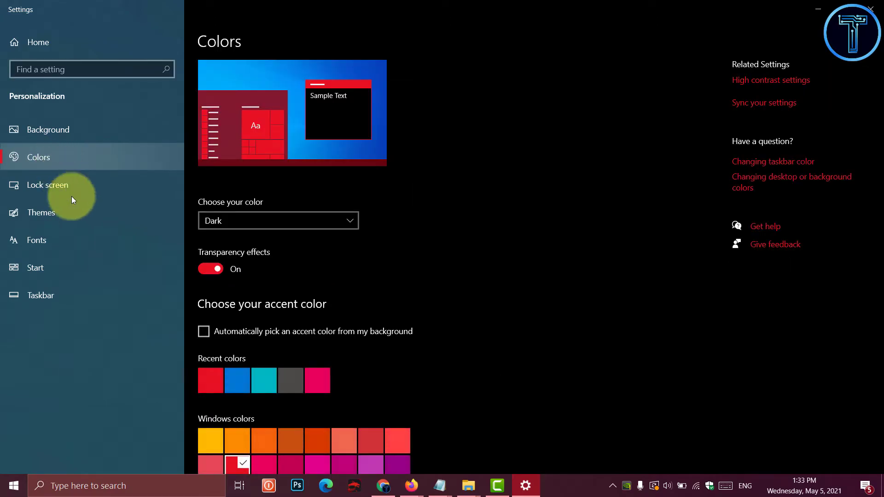
Turn off transparency effects on the Colors page and close Settings.
drag(881, 138, 869, 282)
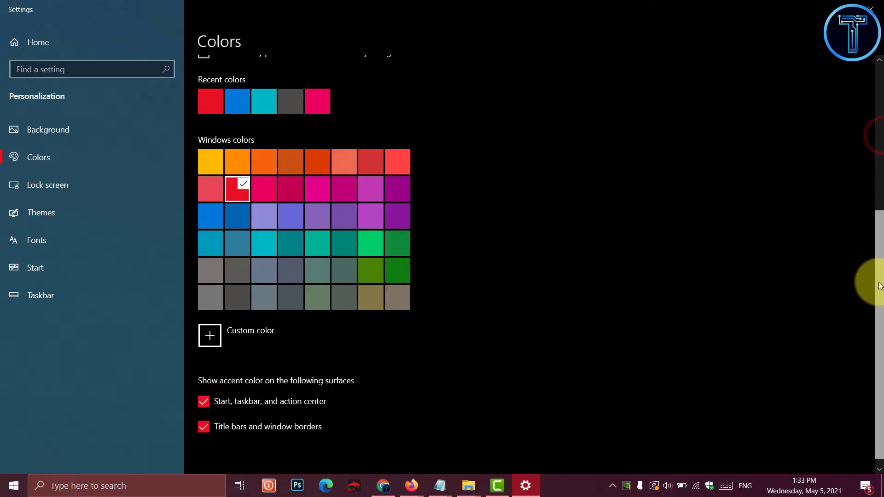
click(69, 157)
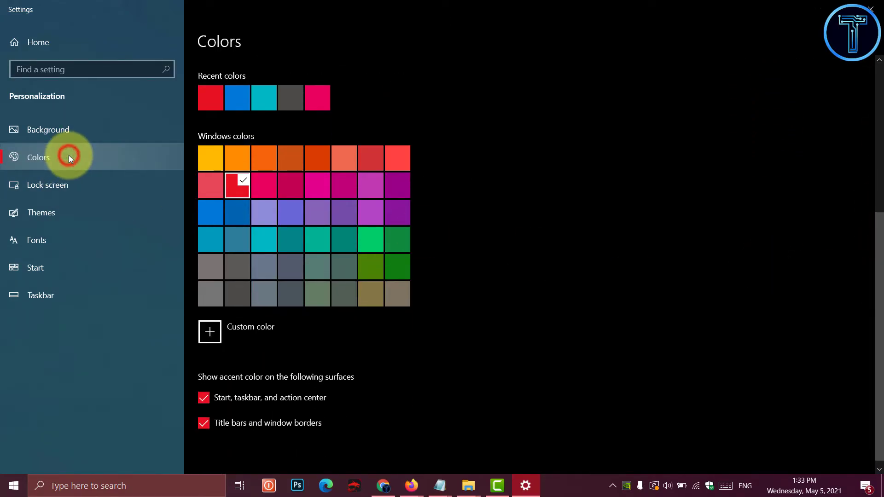
drag(880, 249, 855, 154)
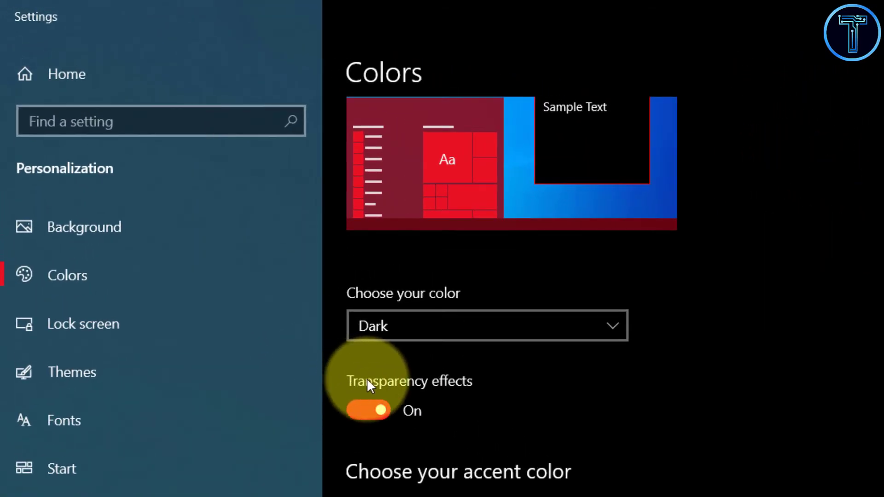
click(365, 408)
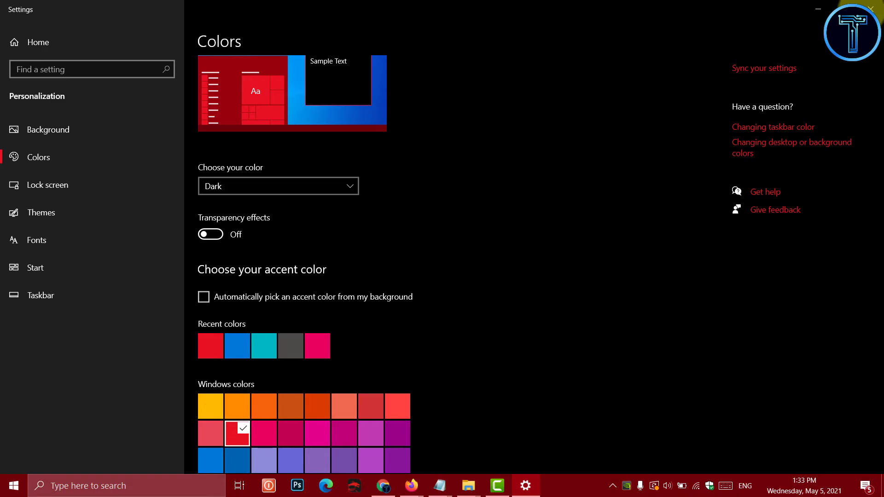
click(871, 9)
Search for "backgr", open Background apps, and stop 3D Viewer and Asphalt 9: Legends from running in the background.
click(191, 485)
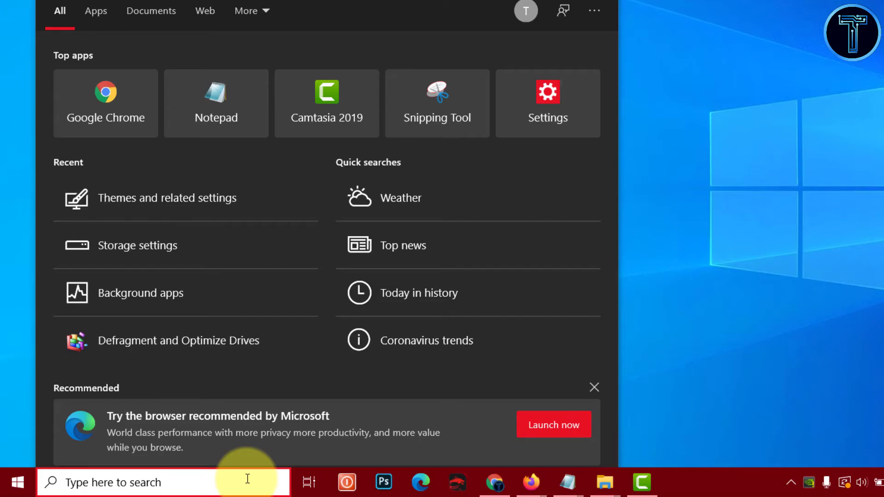
text(backgr)
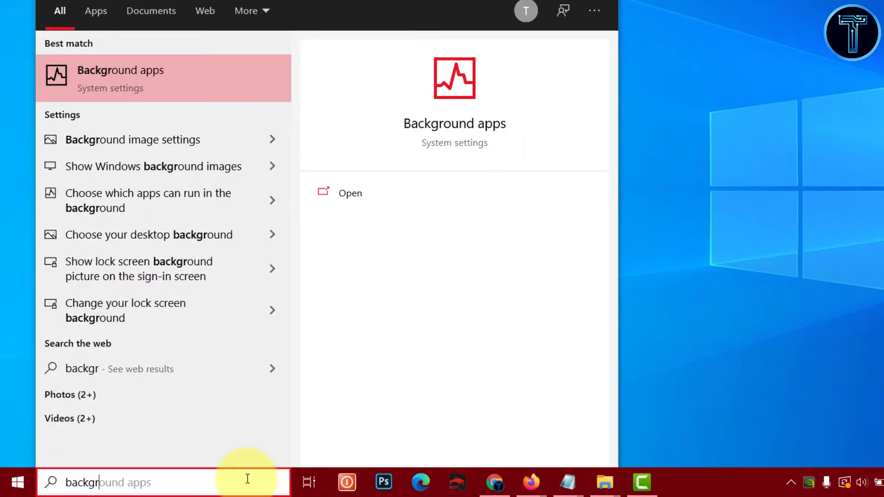
click(104, 77)
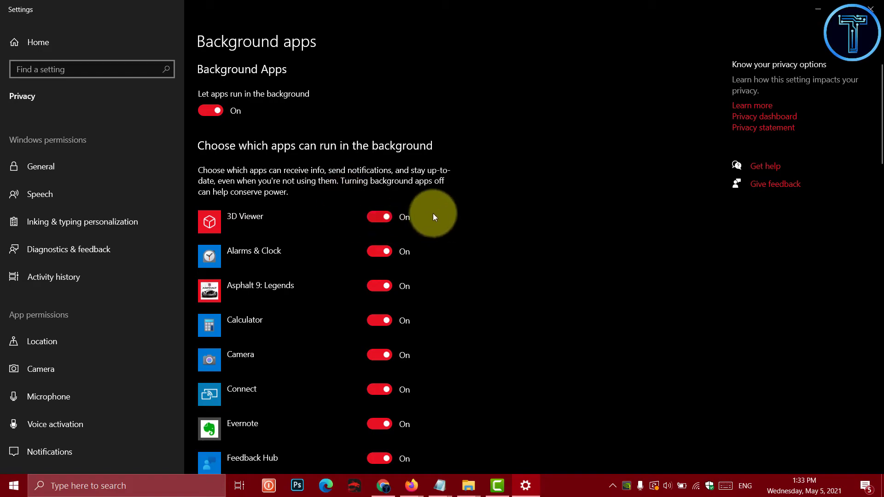
click(383, 216)
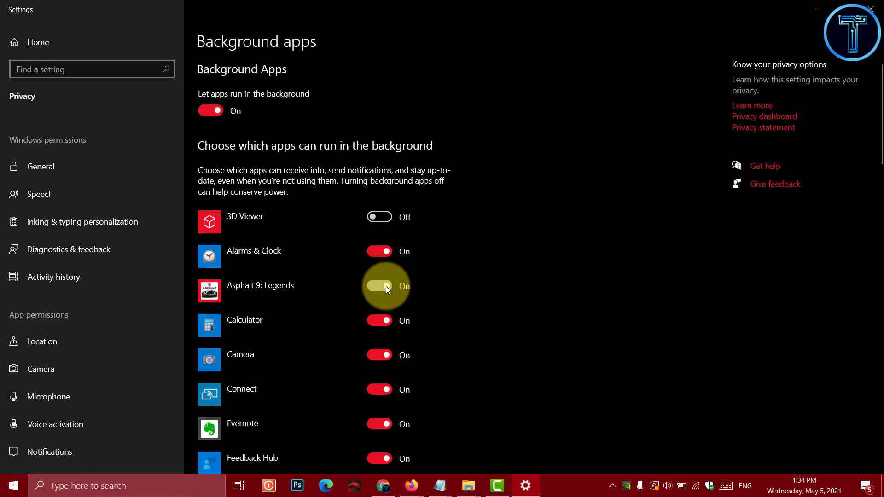
mouse_move(879, 120)
mouse_down()
mouse_move(881, 198)
mouse_move(881, 138)
mouse_up()
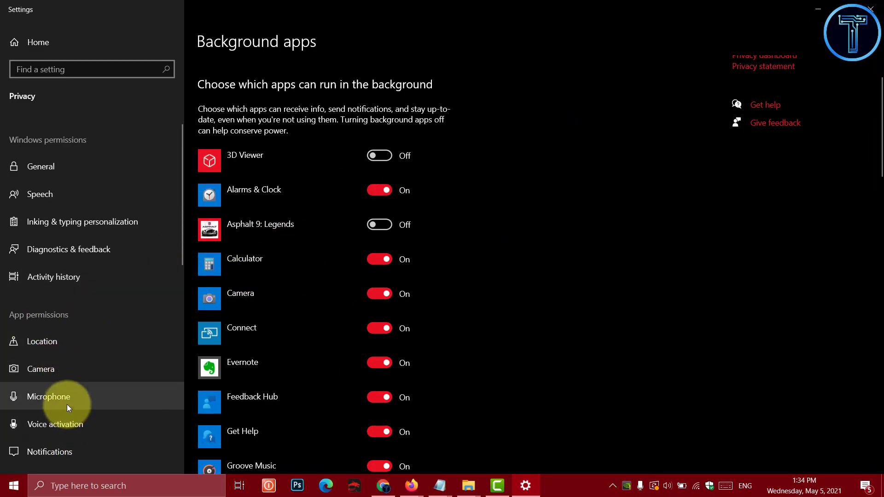
Turn off app access to notifications in the Notifications privacy settings and close Settings.
click(75, 449)
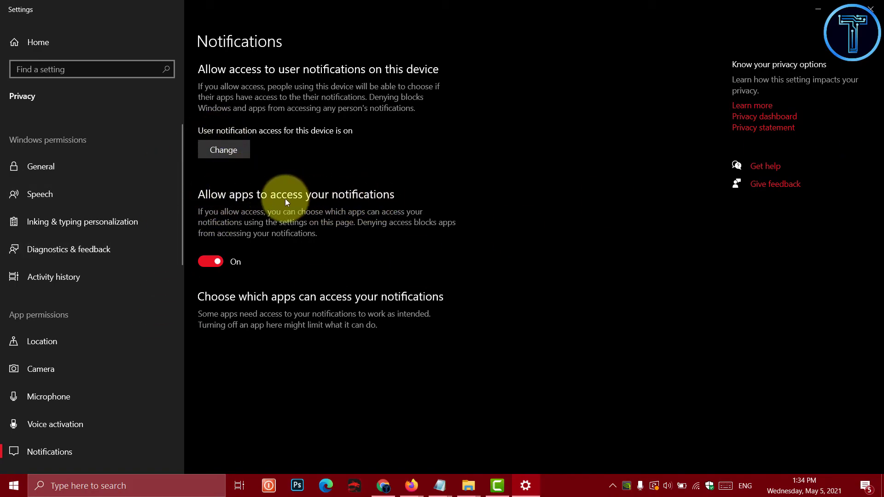
click(214, 264)
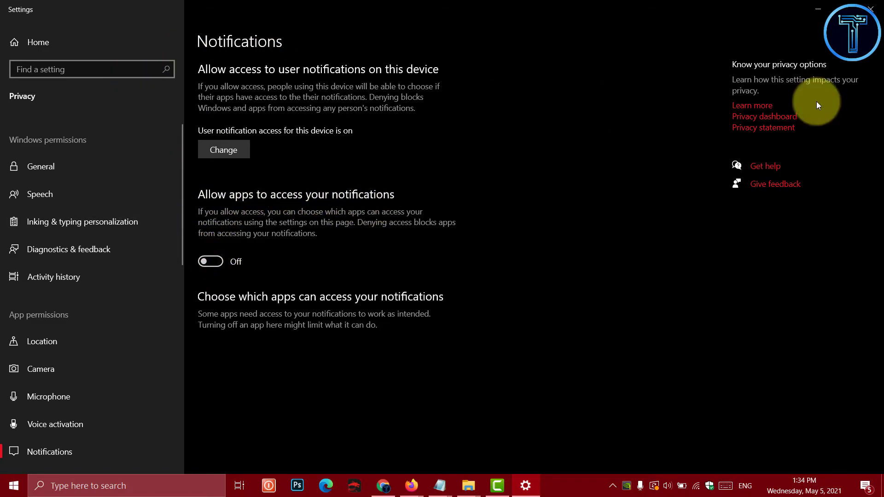
click(871, 9)
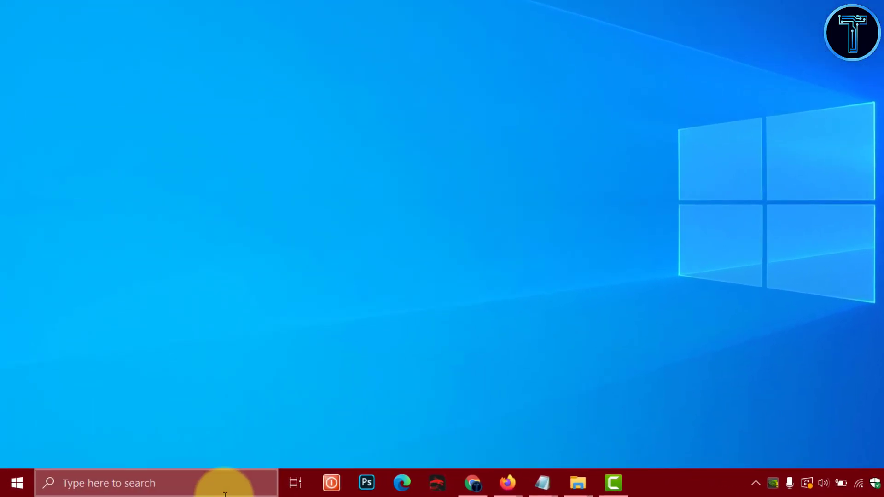
Search Windows for "st" and open Storage settings.
click(150, 487)
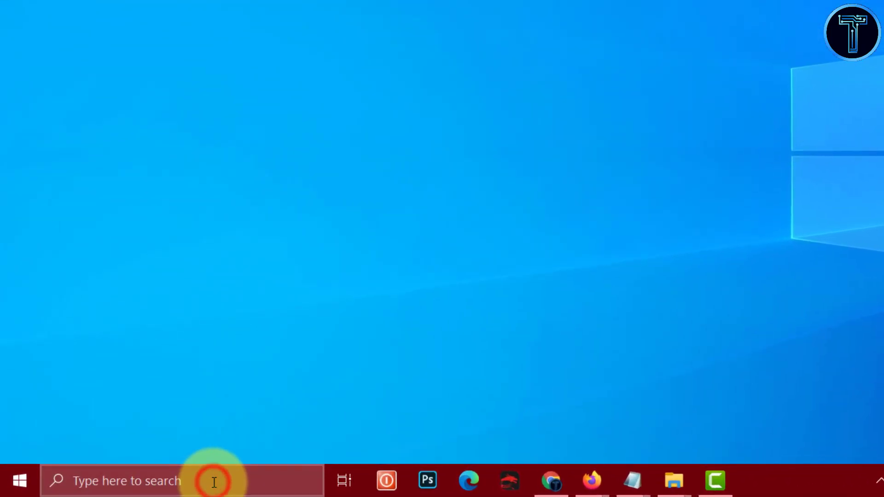
text(str)
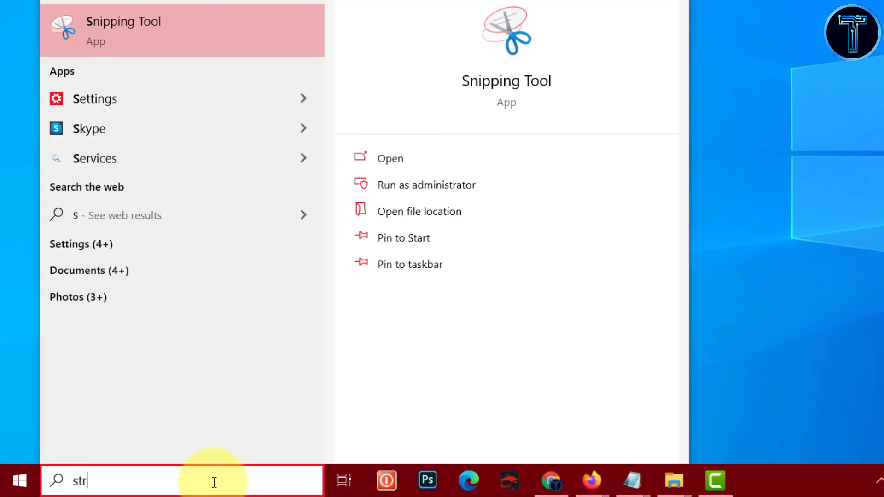
text(ao)
key(BackSpace)
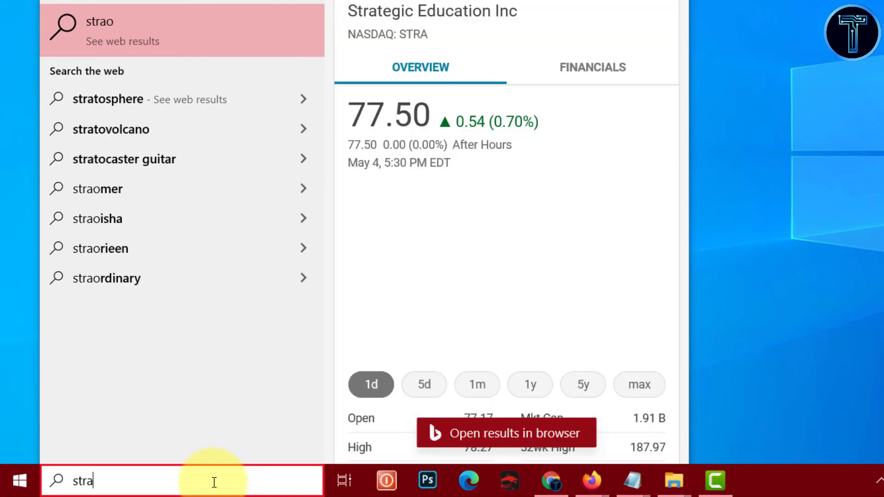
key(BackSpace)
key(BackSpace)
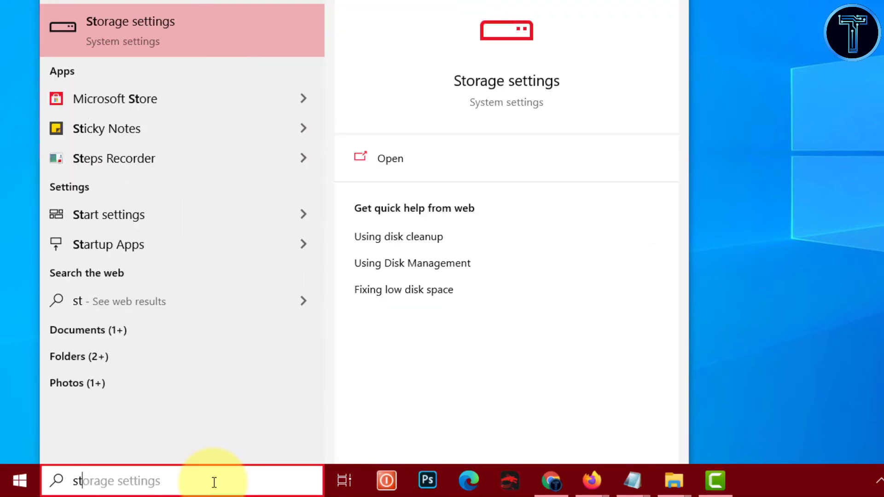
click(161, 34)
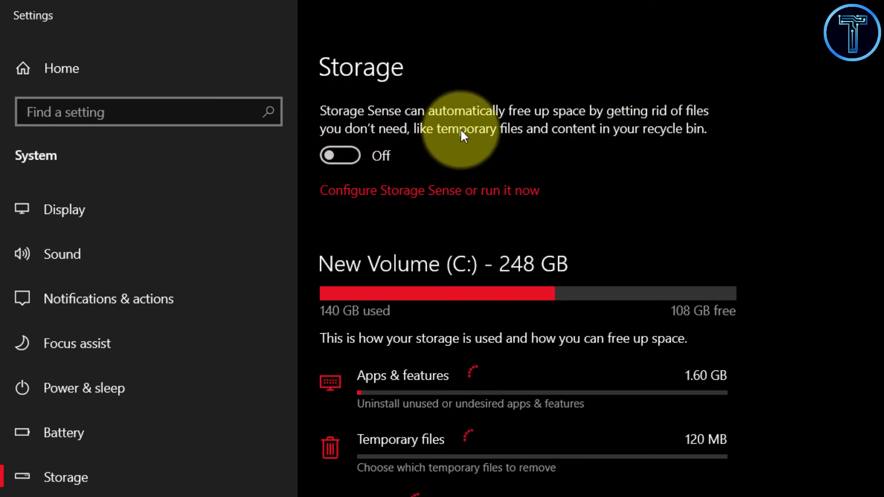
Turn on Storage Sense, set it to run during low free disk space, and delete recycle bin files after 30 days.
click(339, 156)
click(386, 191)
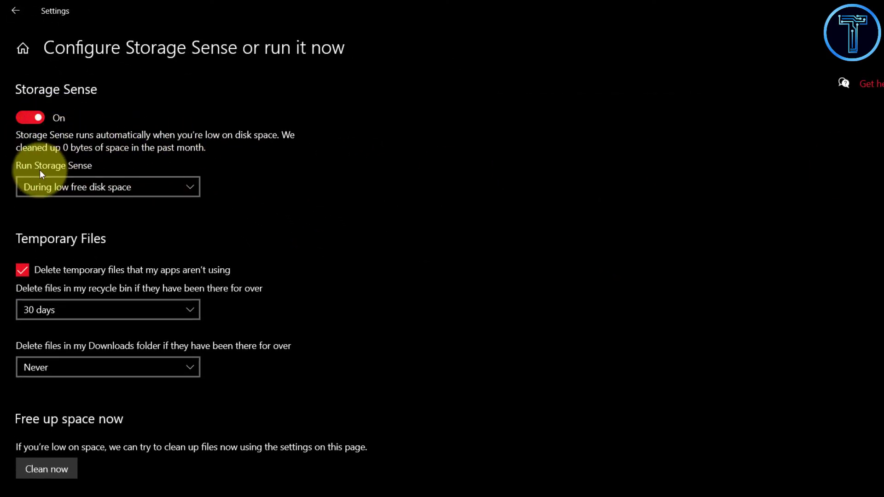
click(61, 184)
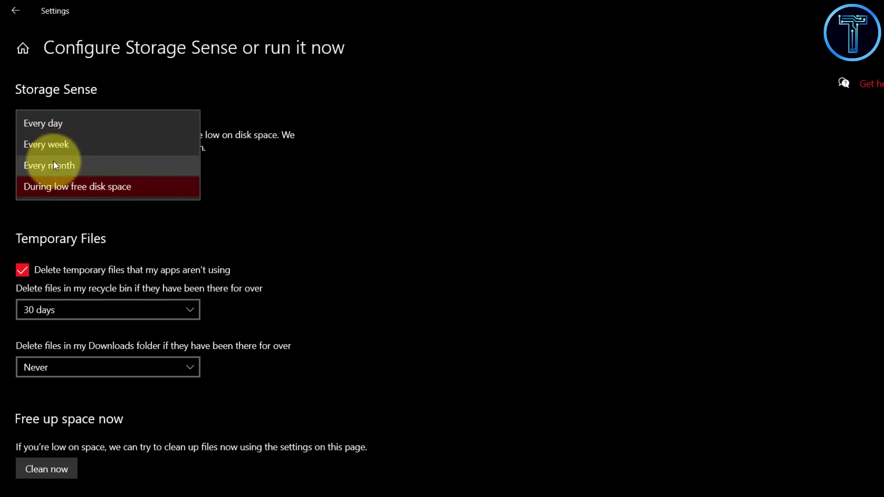
click(92, 189)
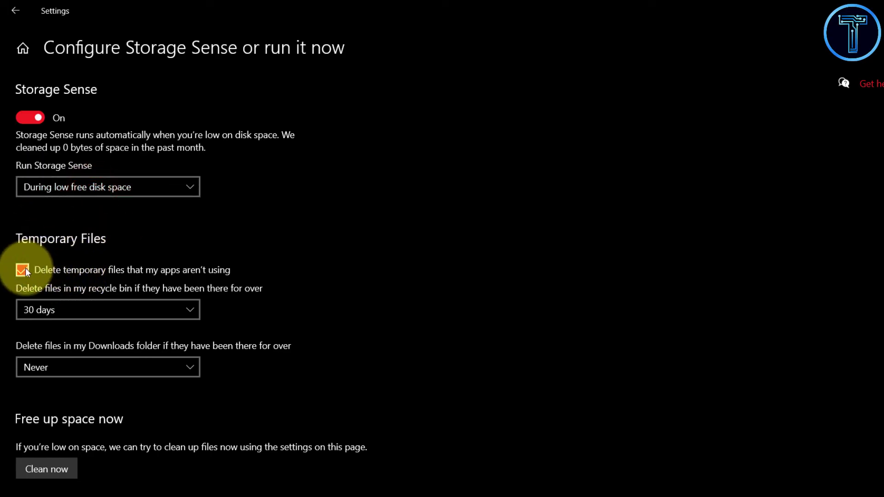
click(84, 322)
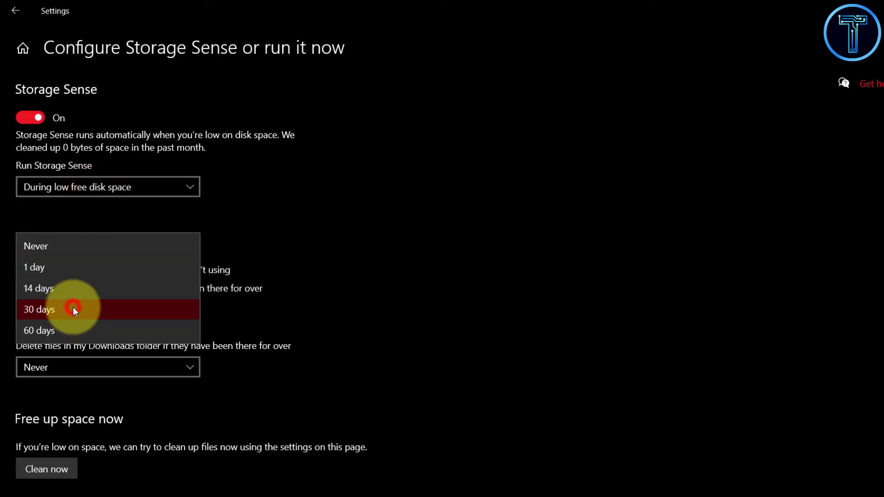
click(42, 309)
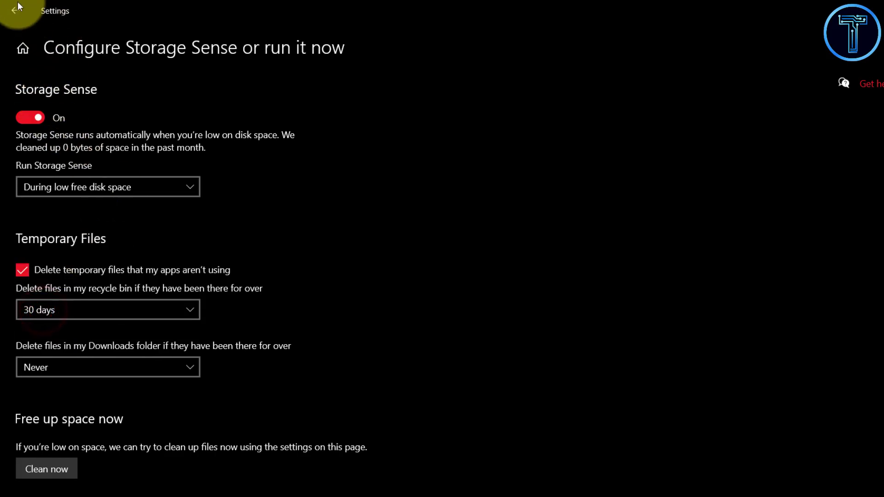